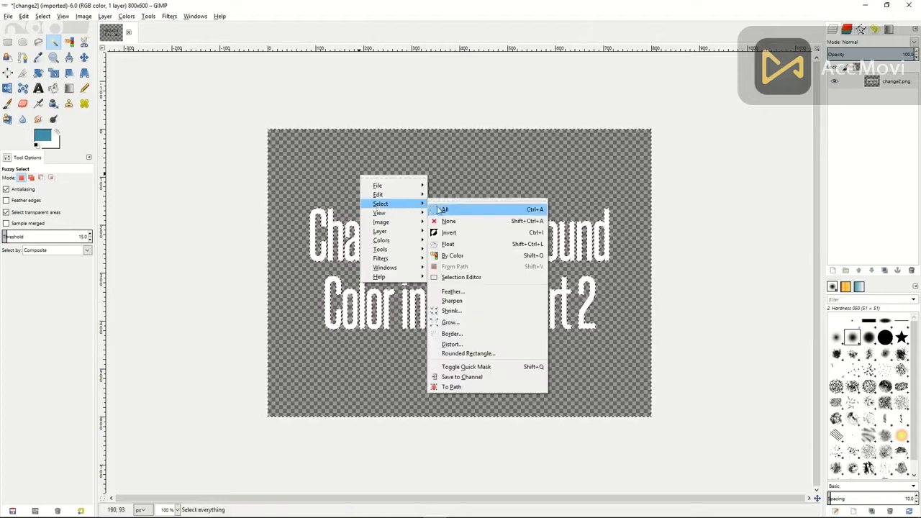
Clear the selection, then add a transparent 800 × 600 layer and place it beneath the change2.png layer.
left_click(447, 221)
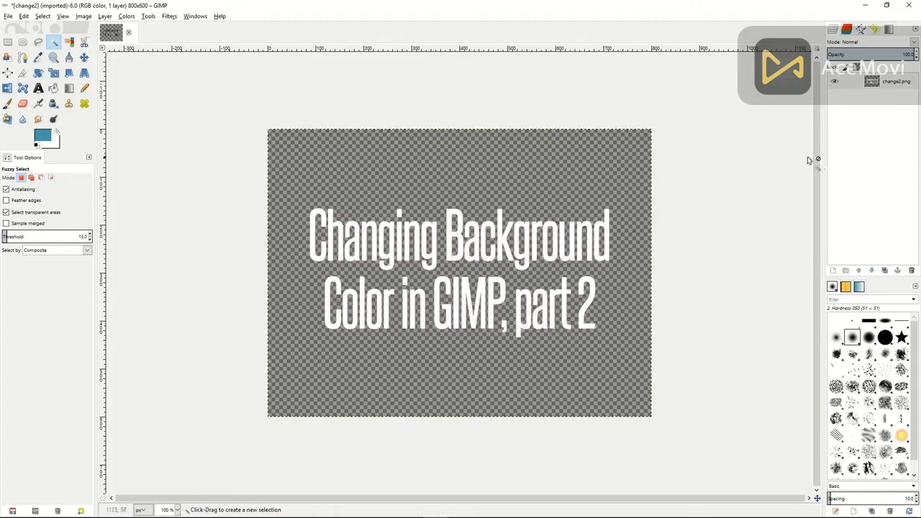
right_click(863, 115)
left_click(826, 136)
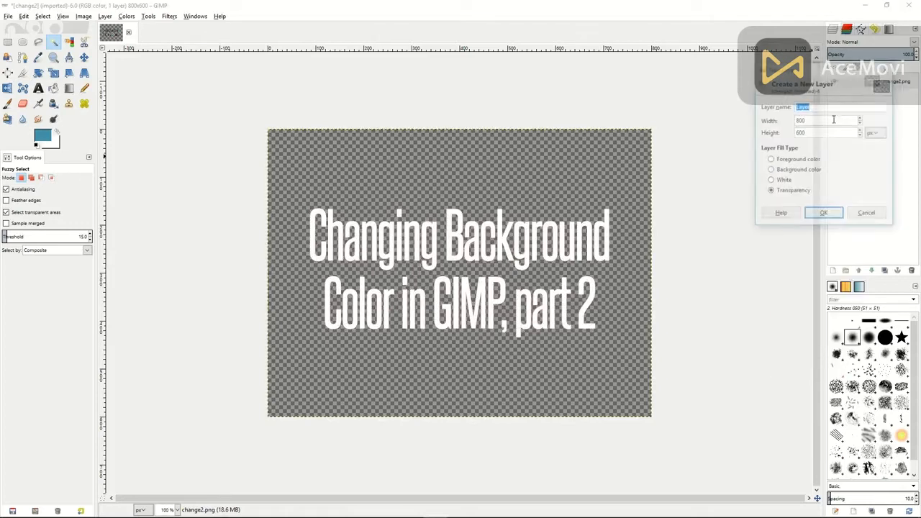
left_click(821, 215)
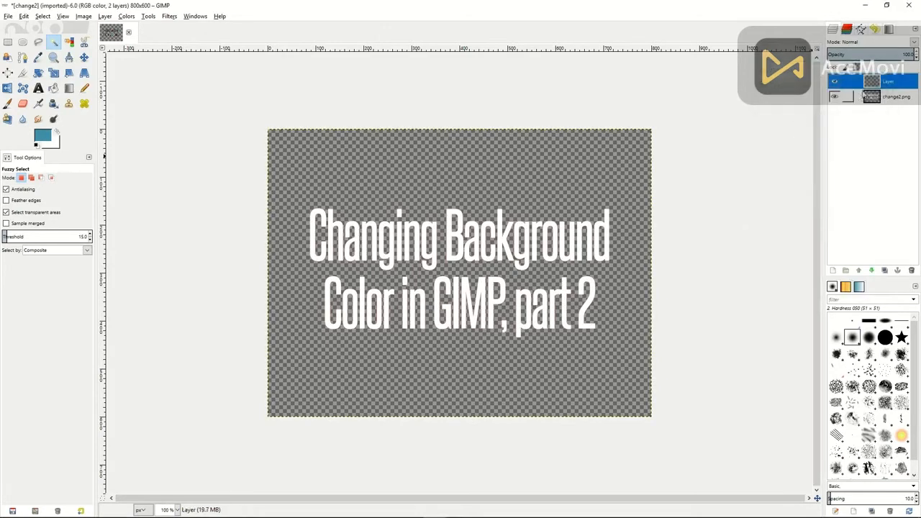
left_click_drag(887, 106, 886, 106)
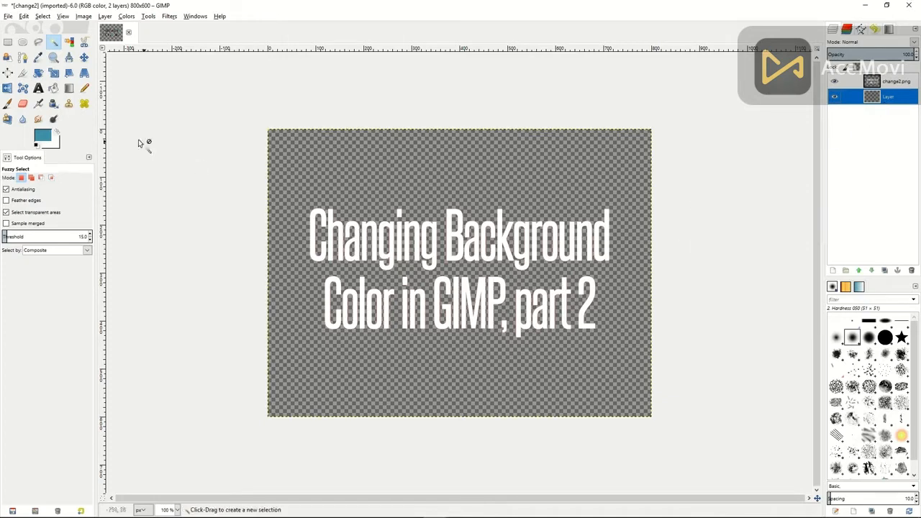
Choose a muted teal foreground color and fill the new bottom layer with it using Bucket Fill.
left_click(45, 136)
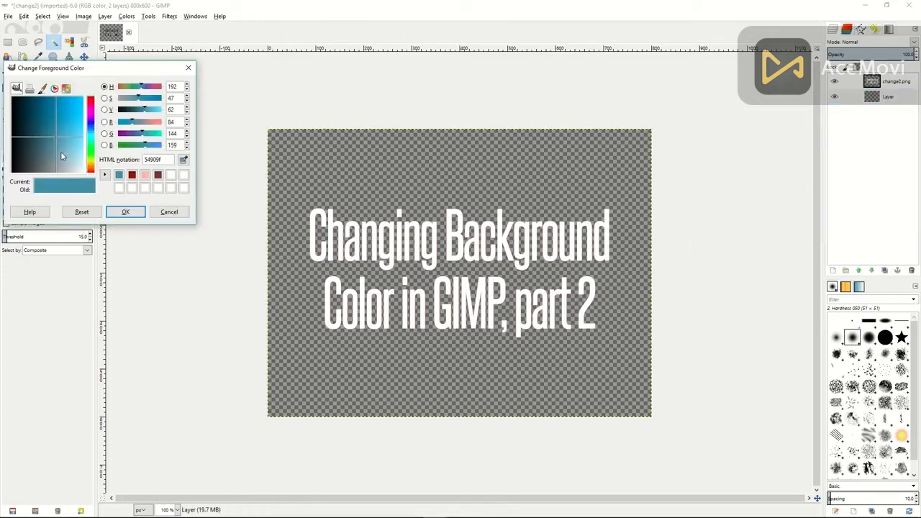
left_click(124, 211)
left_click(53, 88)
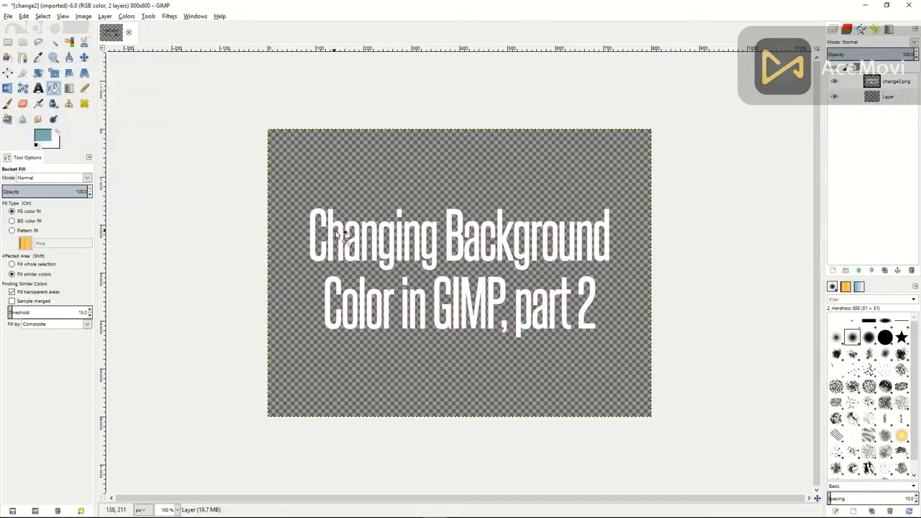
left_click(426, 185)
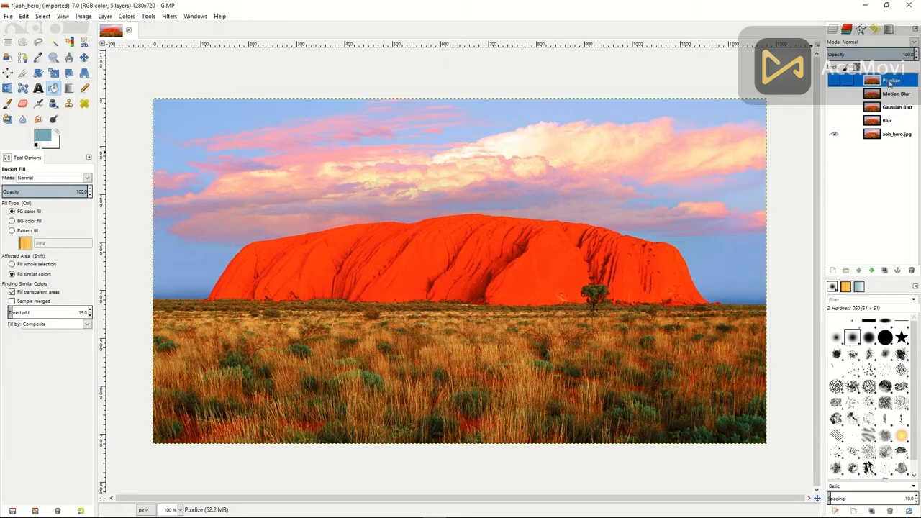
Show the Blur layer and apply the simple Blur filter to it.
left_click(889, 121)
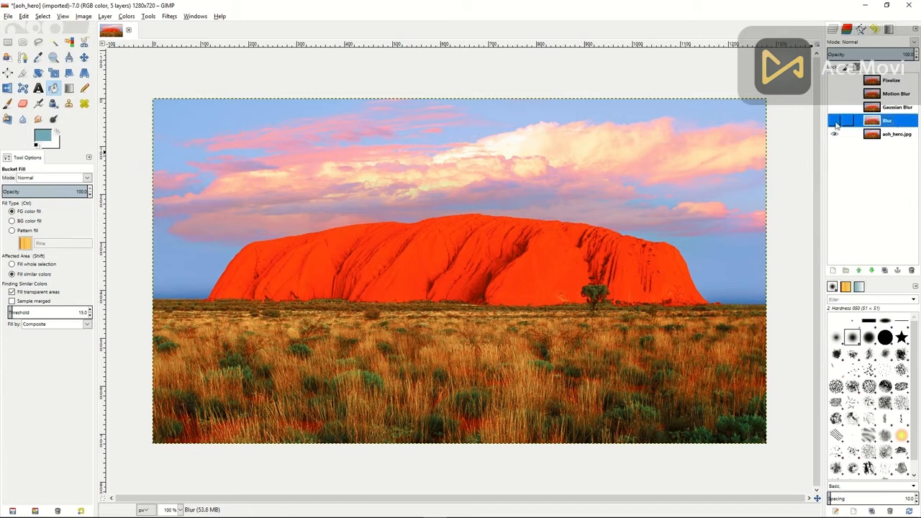
left_click(835, 121)
left_click(171, 17)
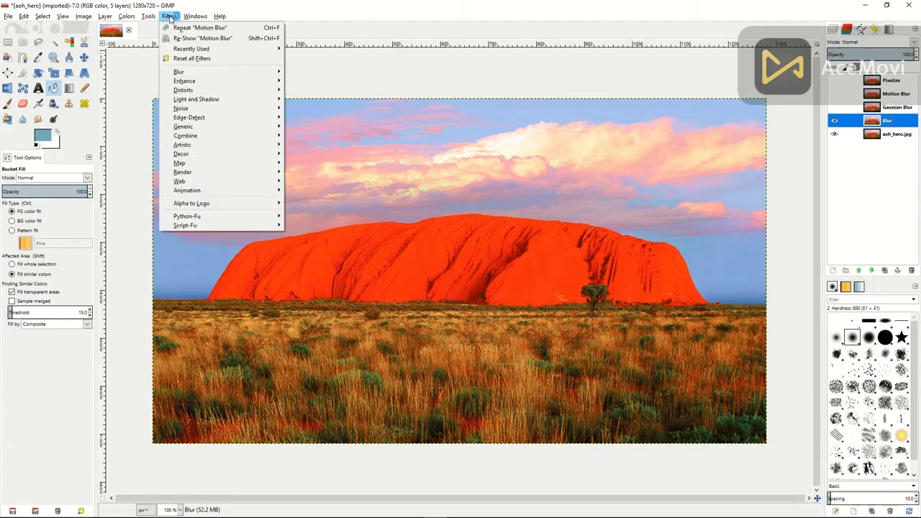
mouse_move(178, 72)
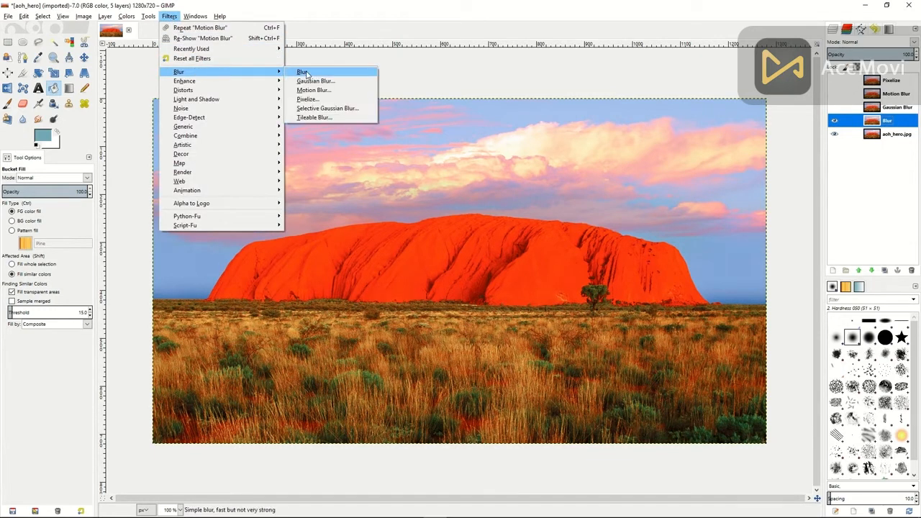
left_click(304, 73)
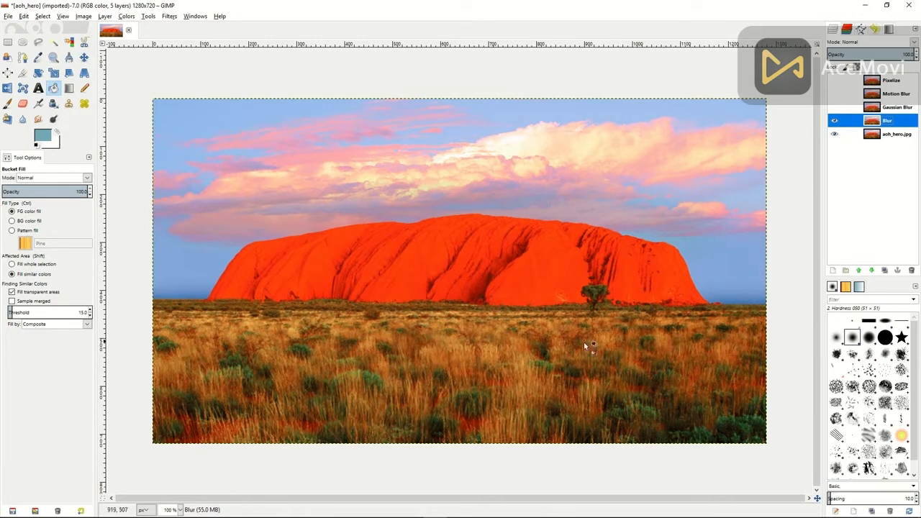
Toggle the Blur layer's visibility to compare the filtered copy with the original photo.
left_click(834, 122)
left_click(835, 122)
left_click(834, 123)
left_click(835, 122)
Show the Gaussian Blur layer and apply an RLE Gaussian Blur to it with equal horizontal and vertical radii.
left_click(900, 108)
left_click(835, 108)
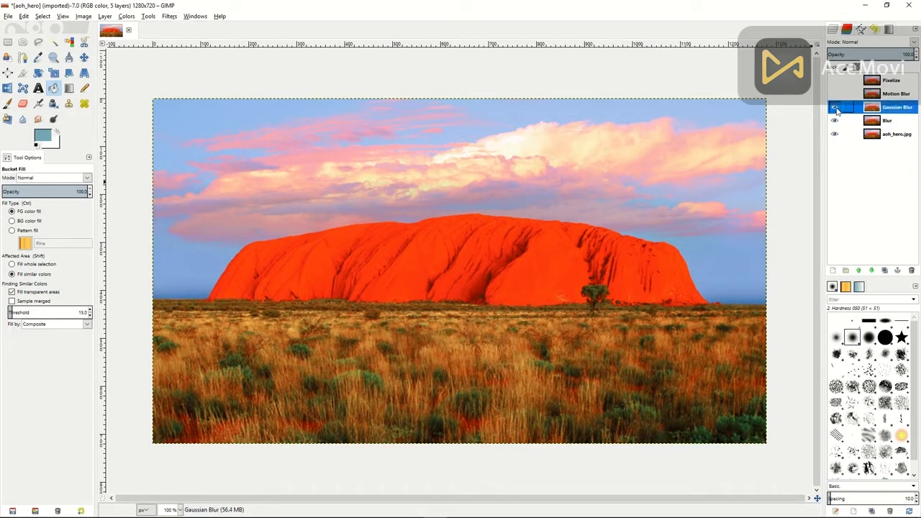
left_click(170, 16)
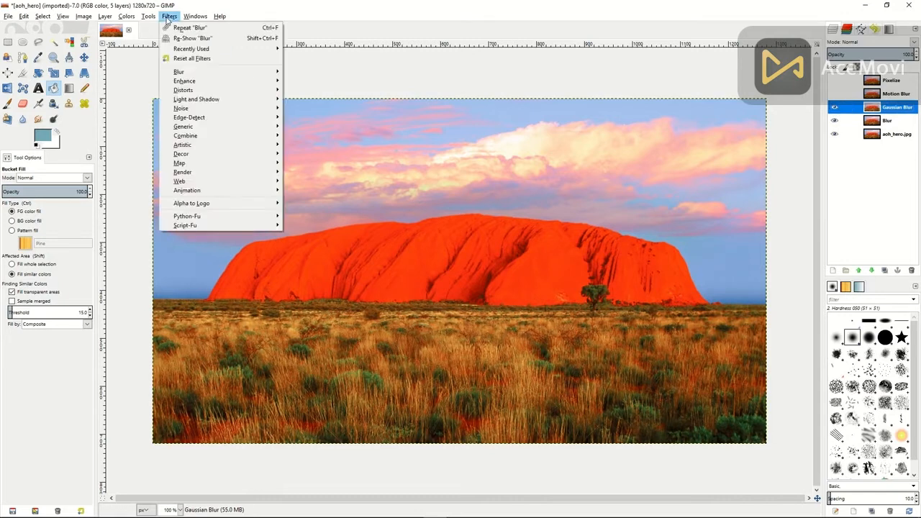
mouse_move(180, 72)
left_click(324, 81)
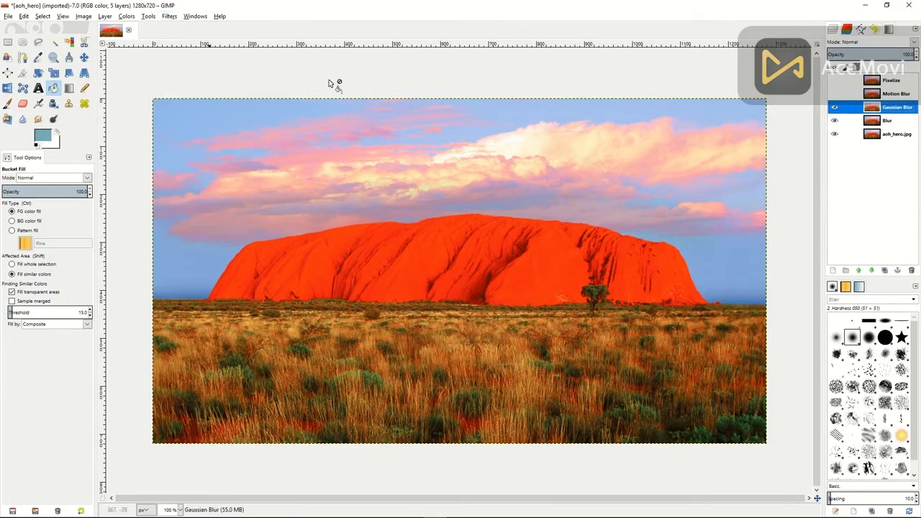
left_click(459, 325)
left_click(459, 325)
left_click(458, 325)
left_click(458, 326)
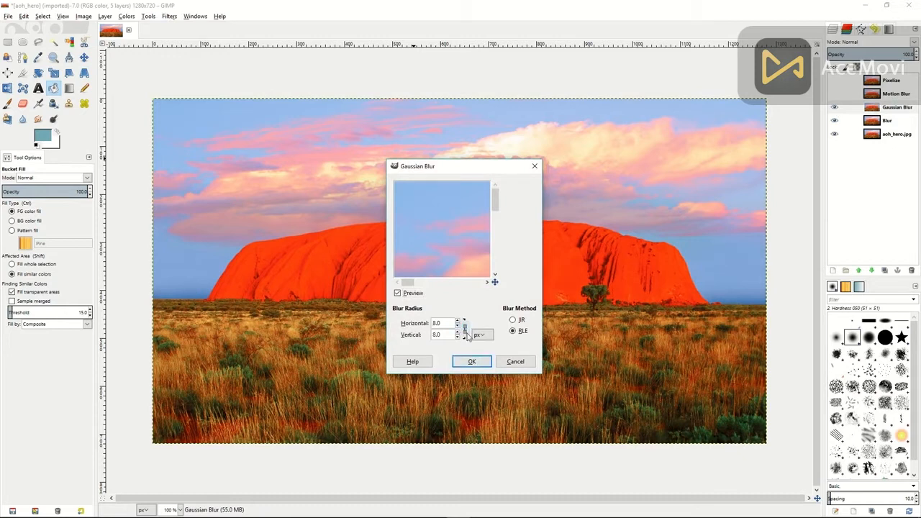
left_click(458, 321)
left_click(458, 322)
left_click(458, 322)
left_click(471, 361)
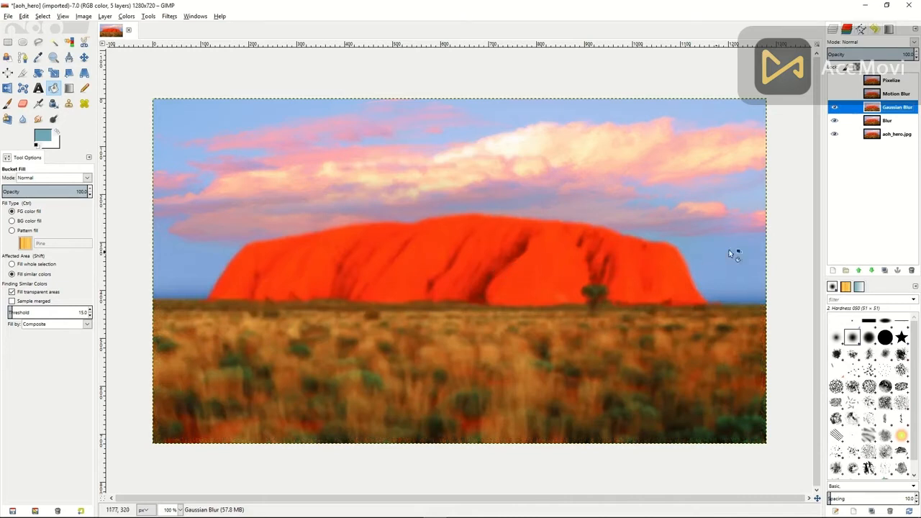
Show the Motion Blur layer and apply a Zoom motion blur centered at 640, 360 px, blurring outward with a length below 45.
left_click(880, 95)
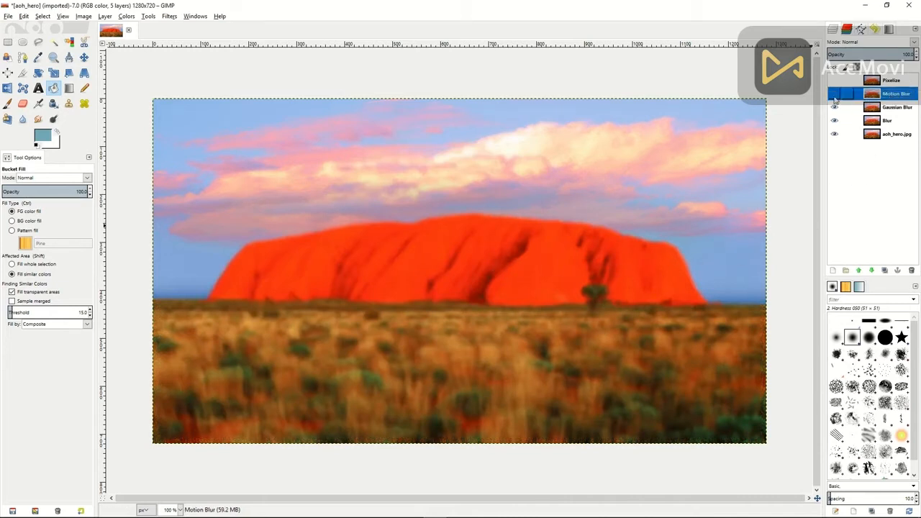
left_click(834, 94)
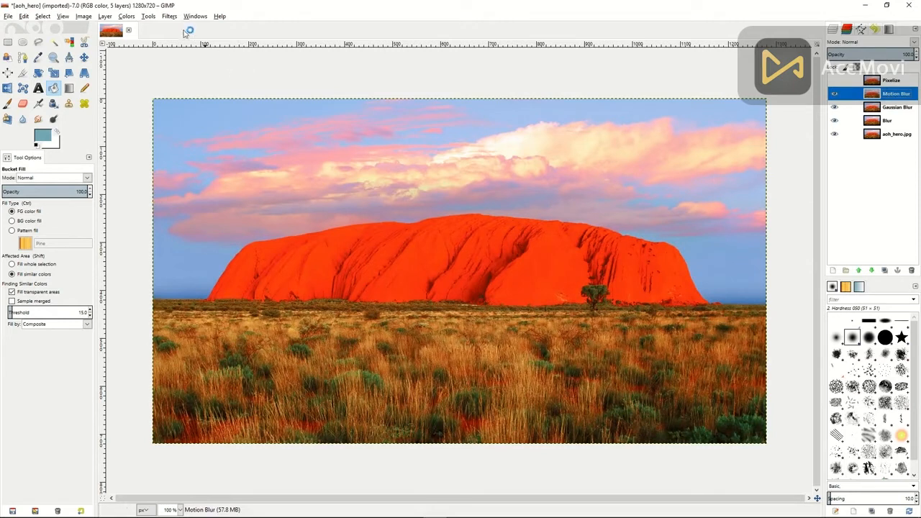
left_click(169, 16)
mouse_move(187, 72)
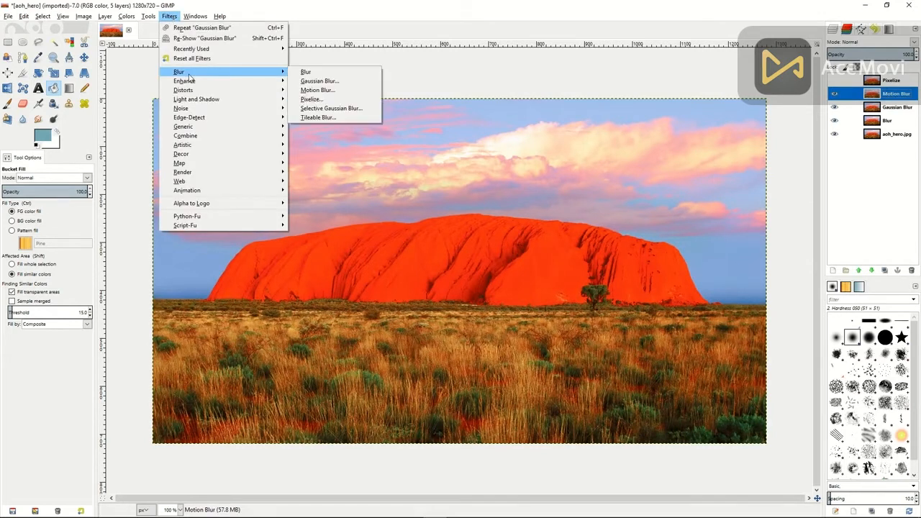
left_click(353, 90)
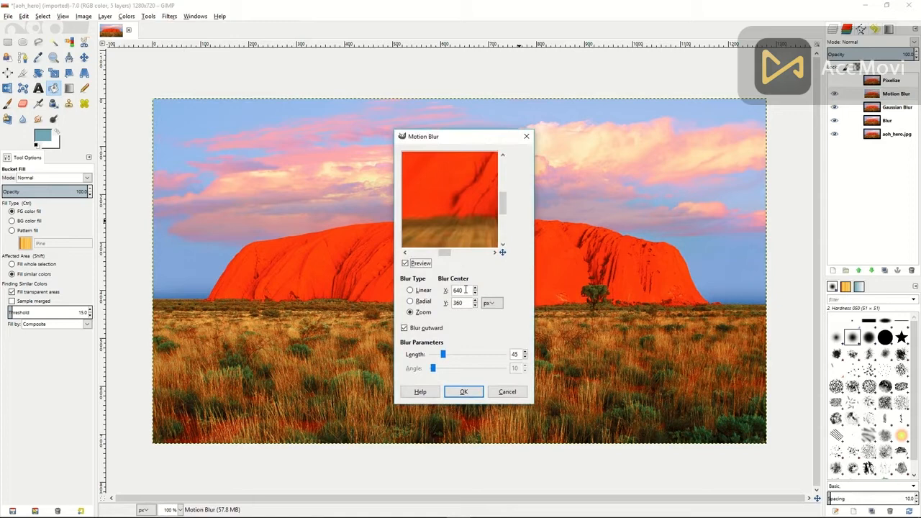
left_click_drag(444, 354, 439, 355)
left_click(465, 392)
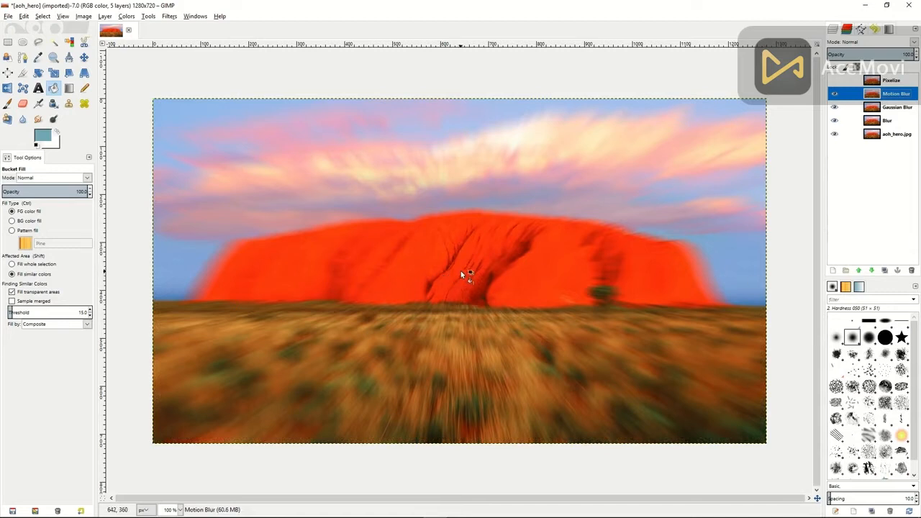
Show the Pixelize layer and apply the Pixelize filter to it with a pixel width and height of 7 px.
left_click(835, 81)
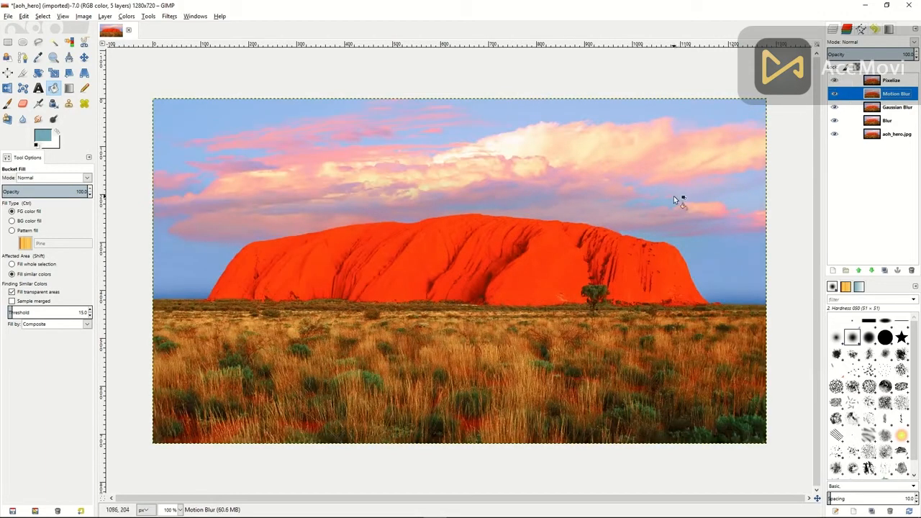
left_click(905, 85)
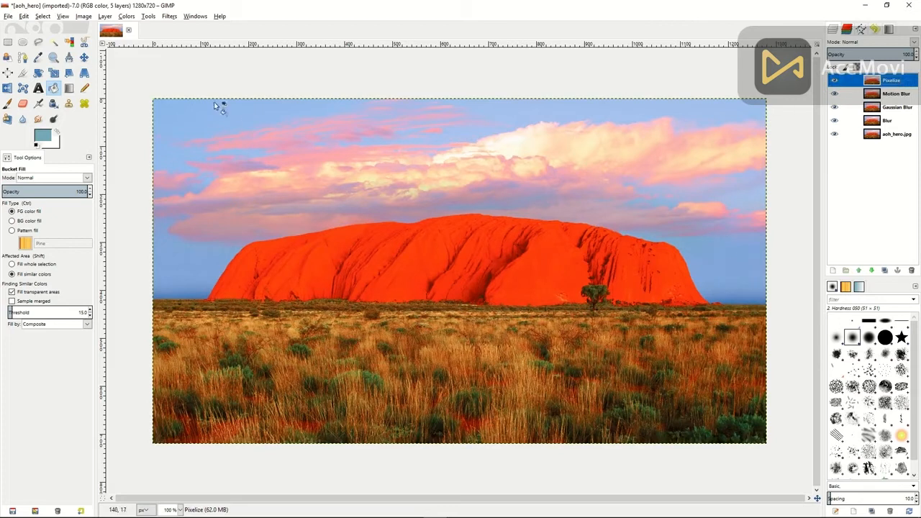
left_click(170, 16)
mouse_move(188, 73)
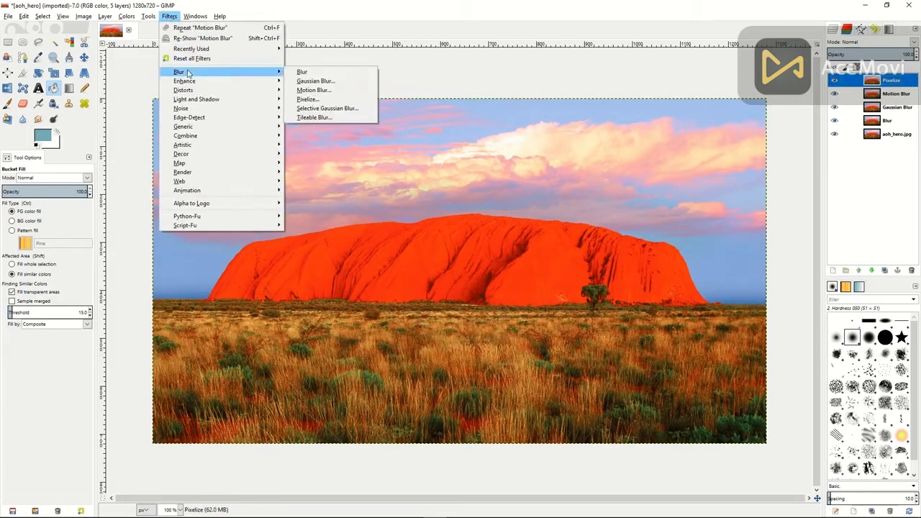
left_click(323, 100)
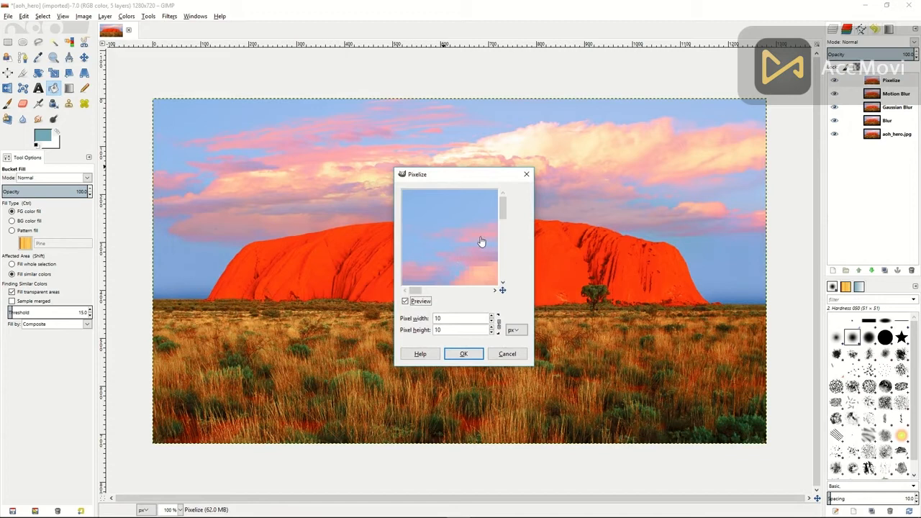
left_click_drag(464, 250, 421, 203)
left_click_drag(479, 256, 432, 184)
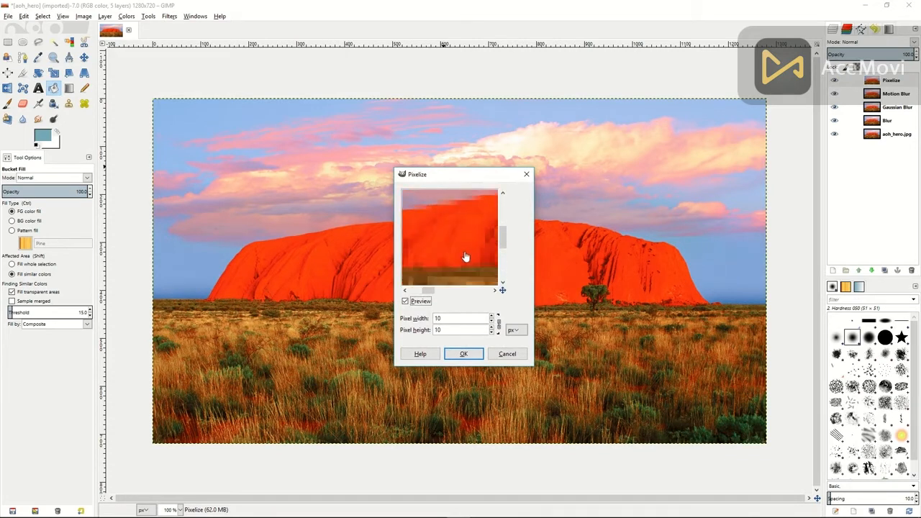
left_click(493, 321)
left_click(492, 321)
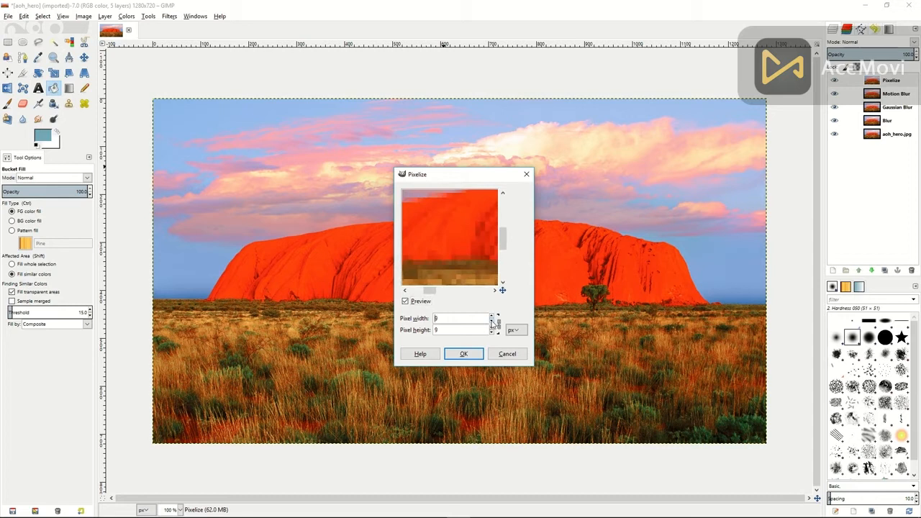
left_click(492, 321)
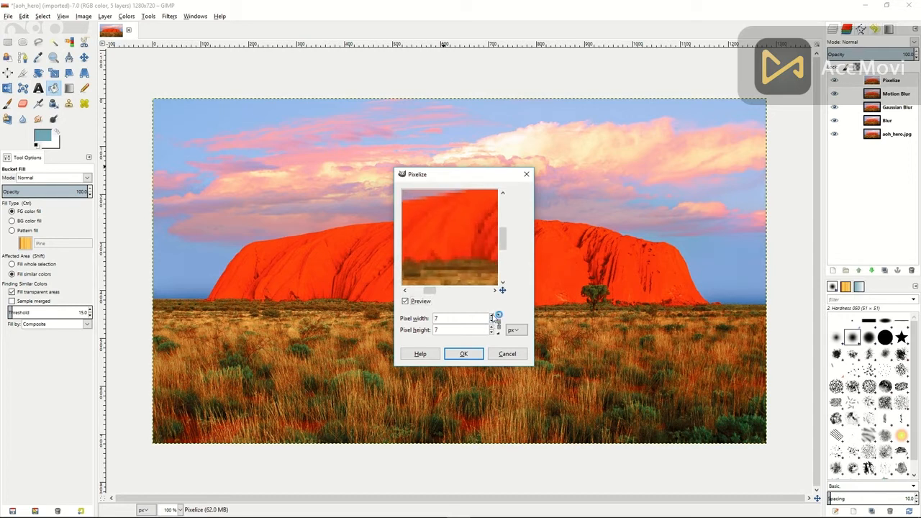
left_click(463, 354)
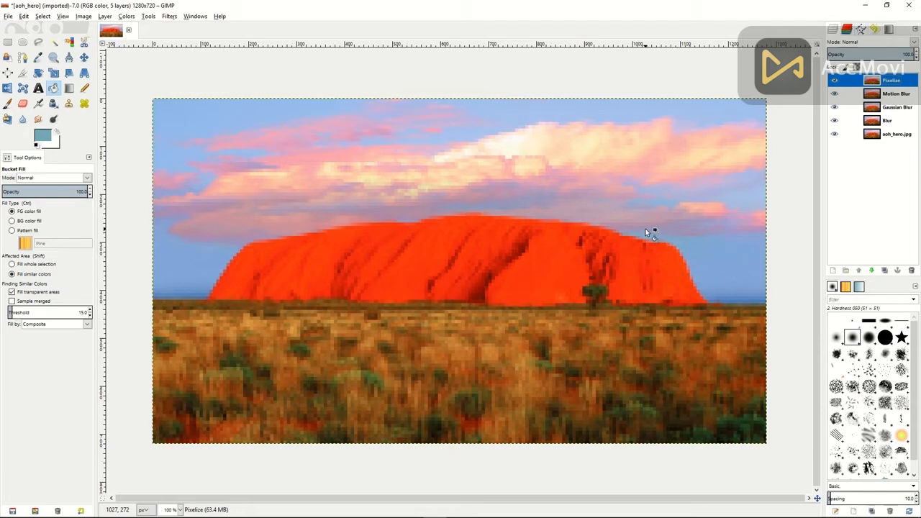
Hide the Pixelize, Motion Blur and Gaussian Blur layers, and lower the Blur layer's opacity to about 47.
left_click(834, 80)
left_click(835, 94)
left_click(835, 107)
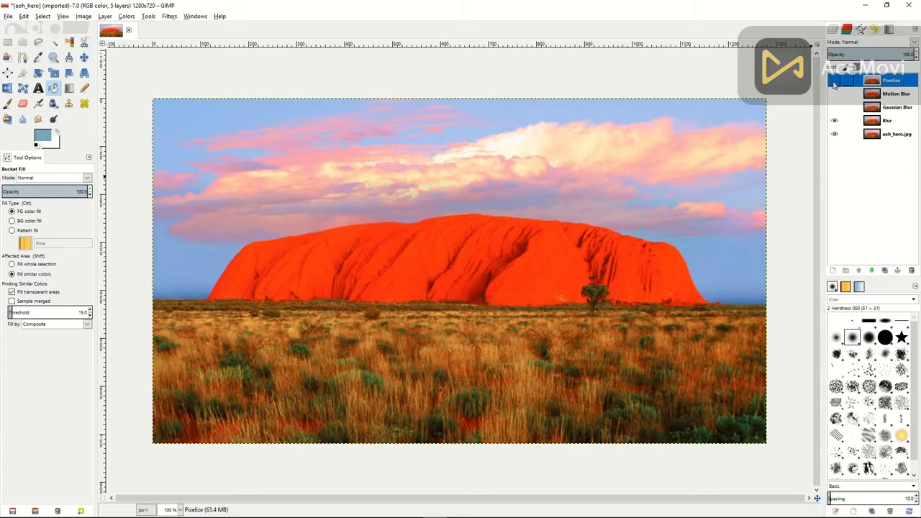
left_click(890, 122)
left_click_drag(889, 54, 869, 55)
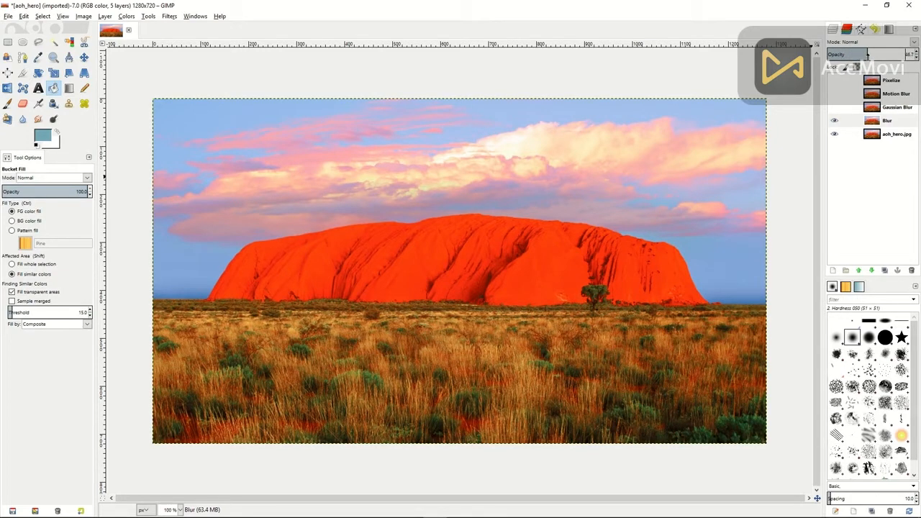
Show the Gaussian Blur layer in place of the Blur layer and lower its opacity to about 57.
left_click(838, 122)
left_click(835, 107)
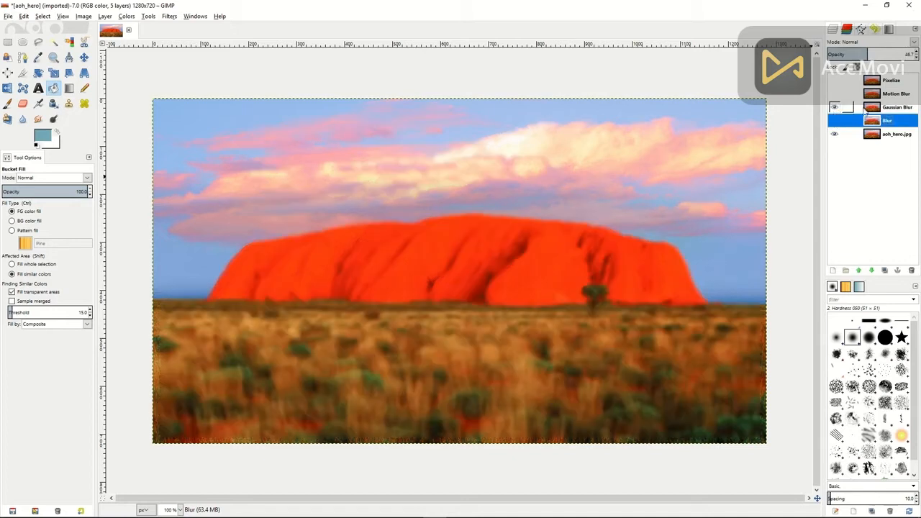
left_click(893, 108)
left_click_drag(890, 53, 875, 54)
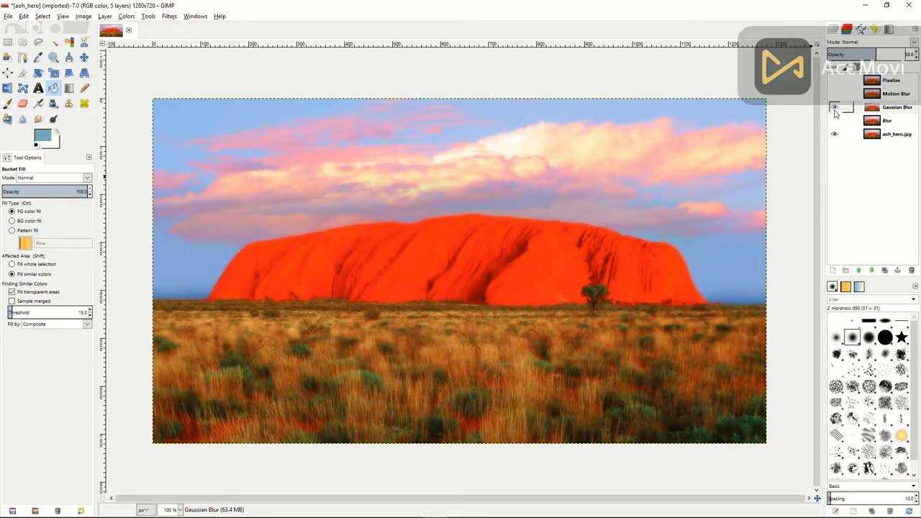
Show the Motion Blur layer in place of the Gaussian Blur layer and lower its opacity to about 49.
left_click(835, 111)
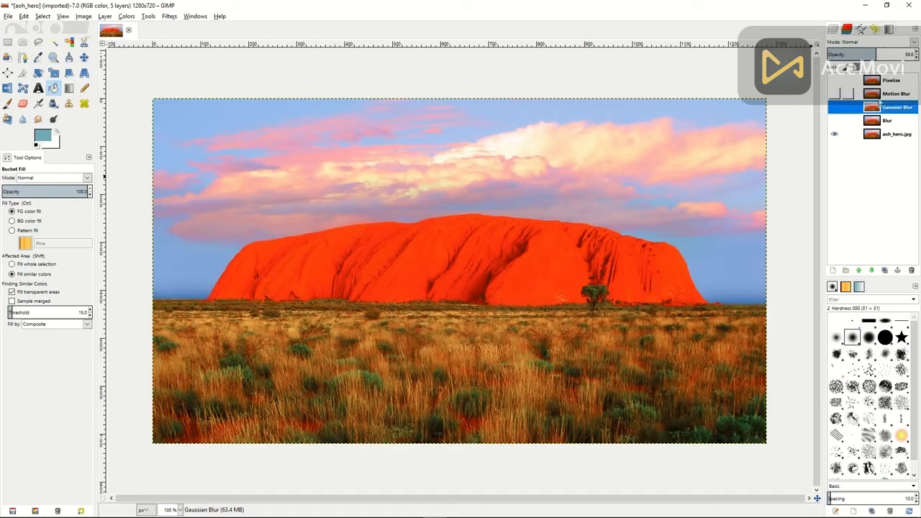
left_click(890, 96)
left_click(836, 95)
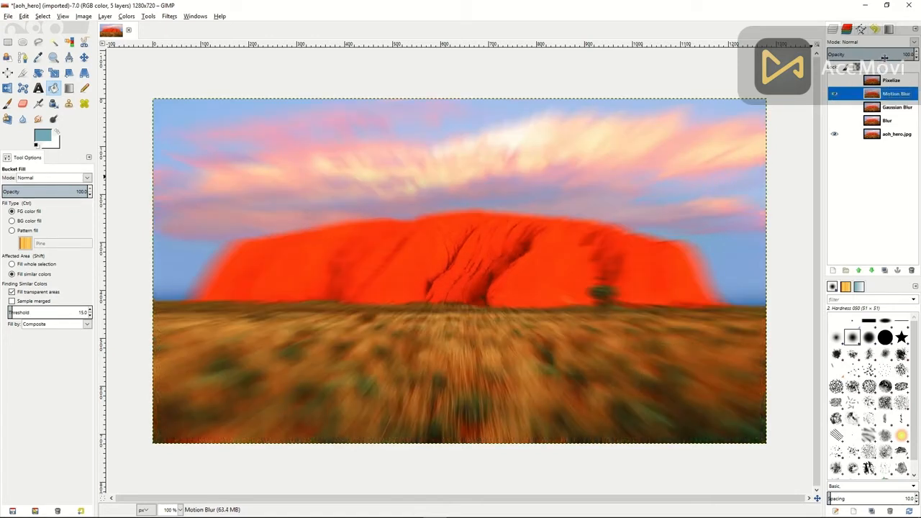
left_click_drag(893, 54, 866, 54)
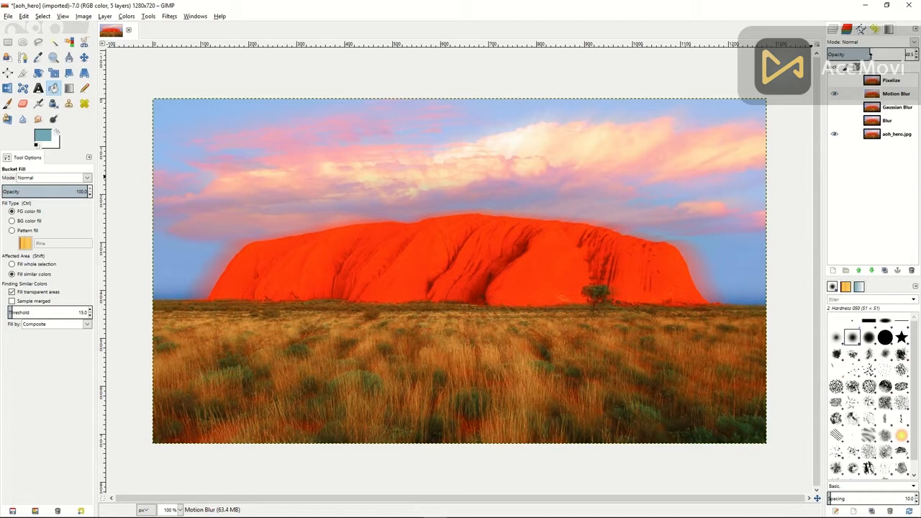
Show the Pixelize layer in place of the Motion Blur layer, try an opacity of about 38, and restore it to 100.
left_click(834, 94)
left_click(852, 81)
left_click(834, 80)
left_click(856, 53)
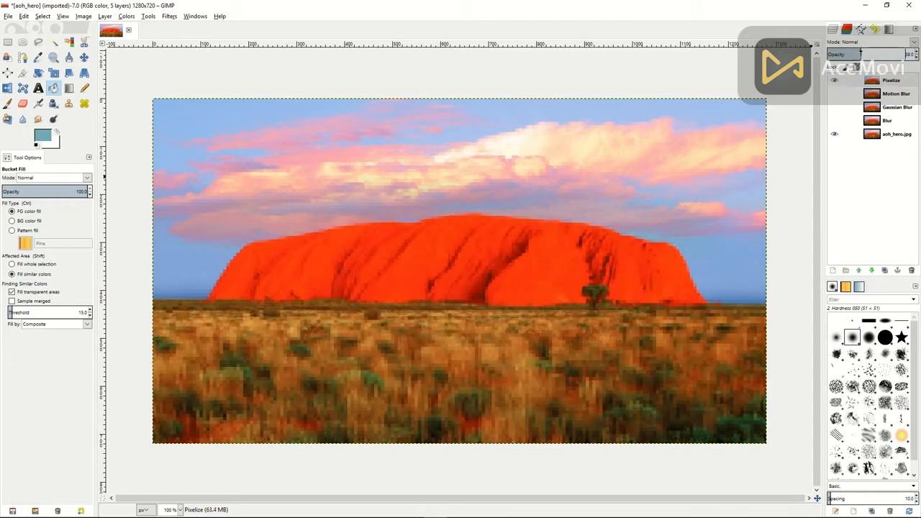
left_click_drag(856, 53, 918, 53)
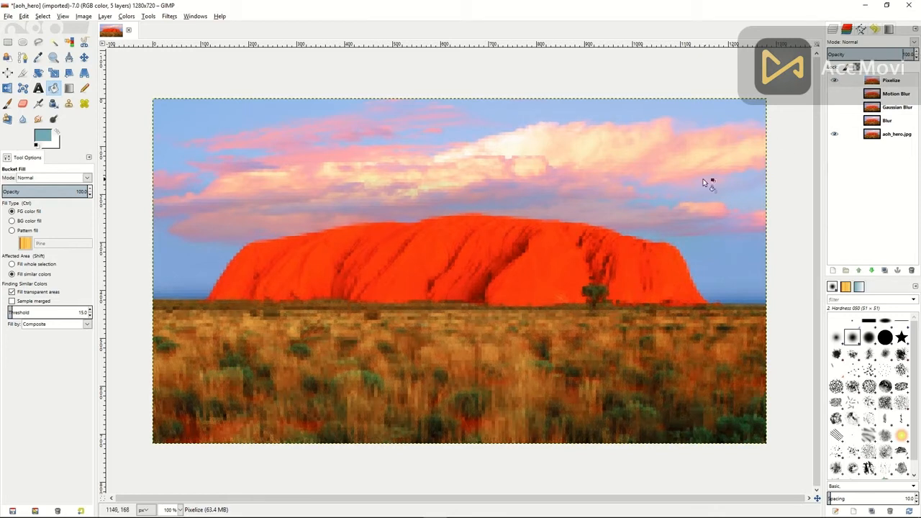
Select a rectangle about 1239 by 677 px just inside the image edges and add an inverted Selection layer mask to the Pixelize layer.
left_click(8, 42)
left_click_drag(163, 109, 754, 433)
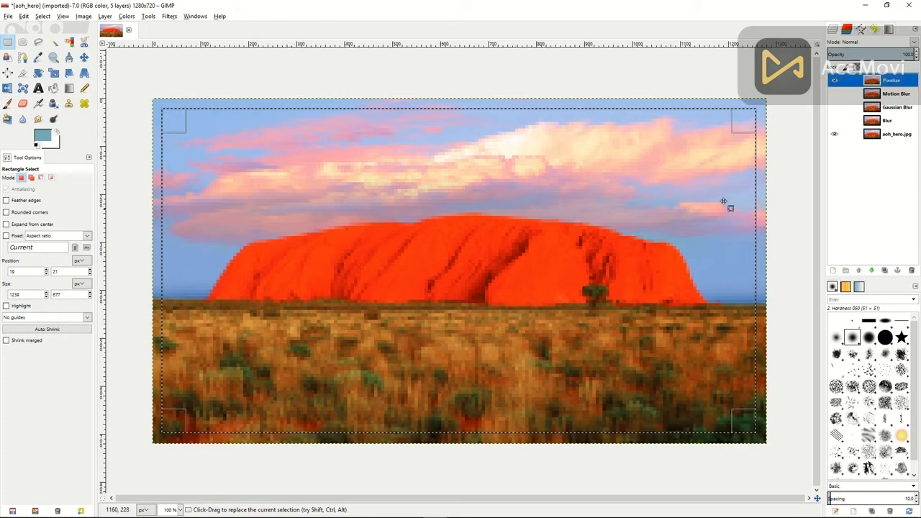
right_click(908, 84)
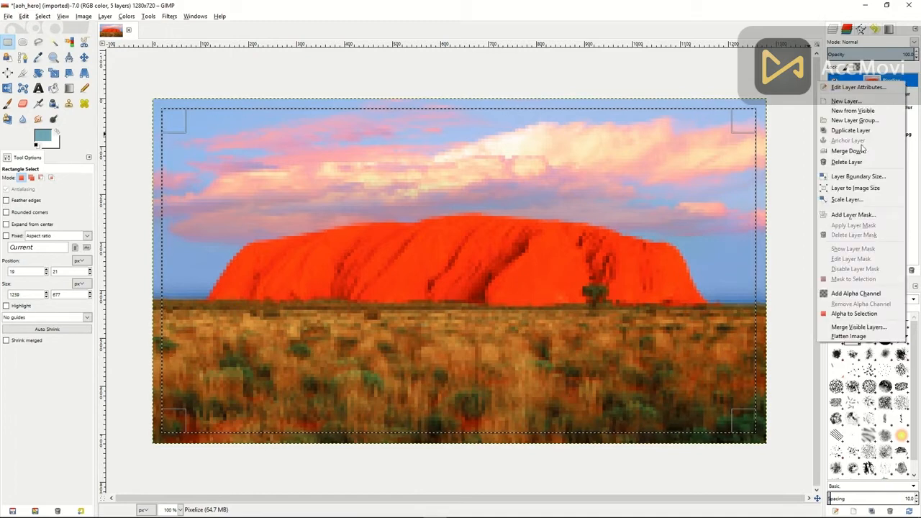
left_click(860, 215)
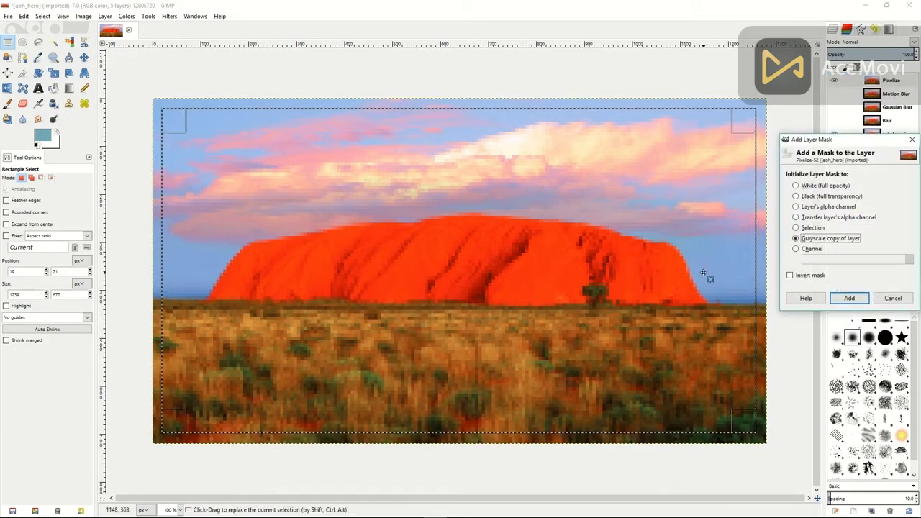
left_click(796, 228)
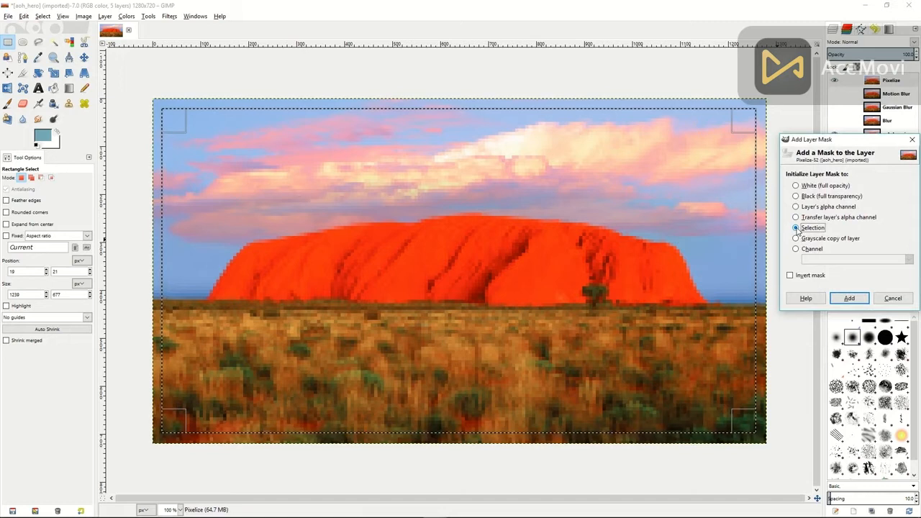
left_click(796, 276)
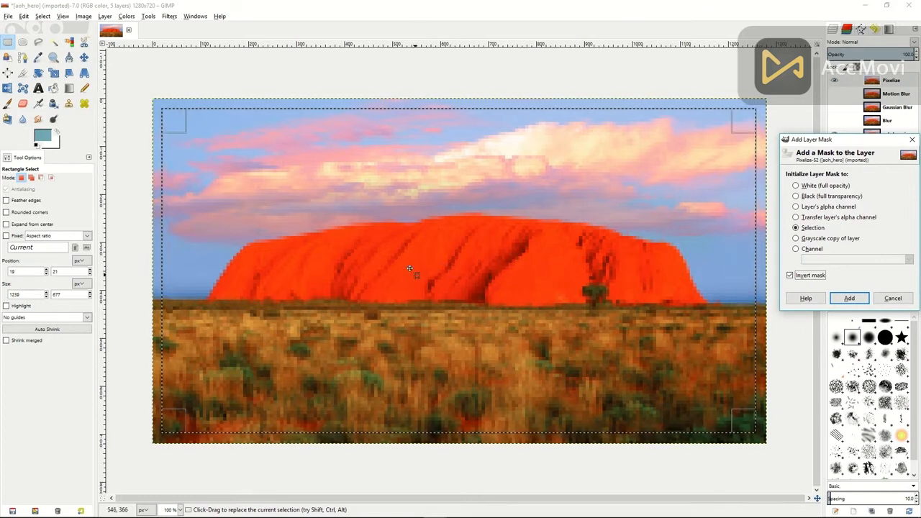
left_click(850, 299)
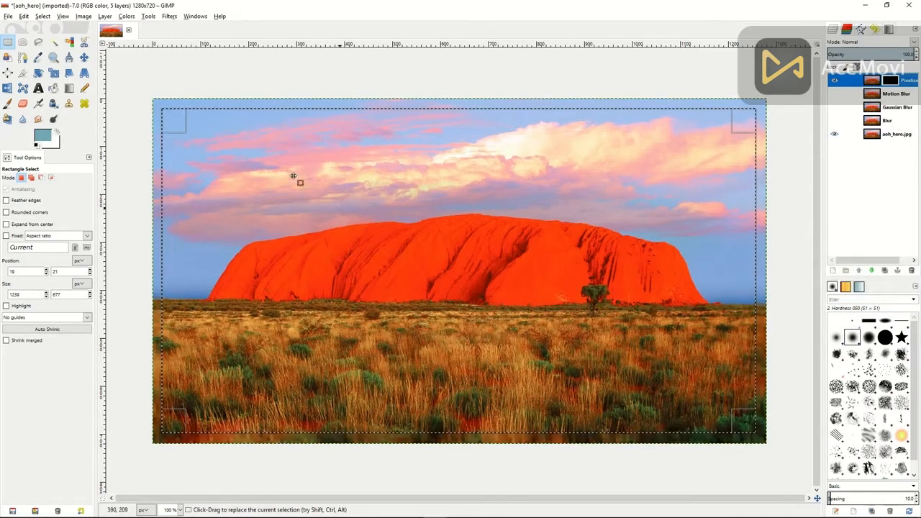
Clear the rectangular selection from the image.
right_click(400, 225)
mouse_move(431, 254)
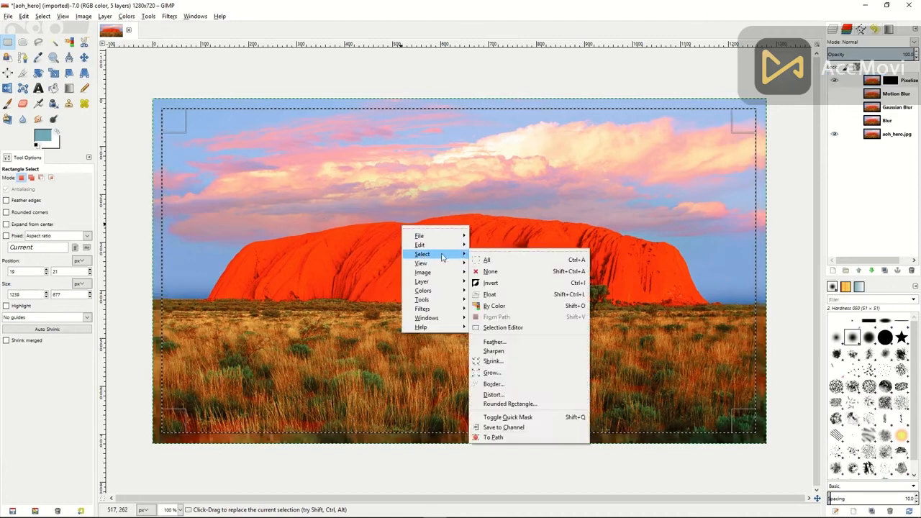
left_click(490, 272)
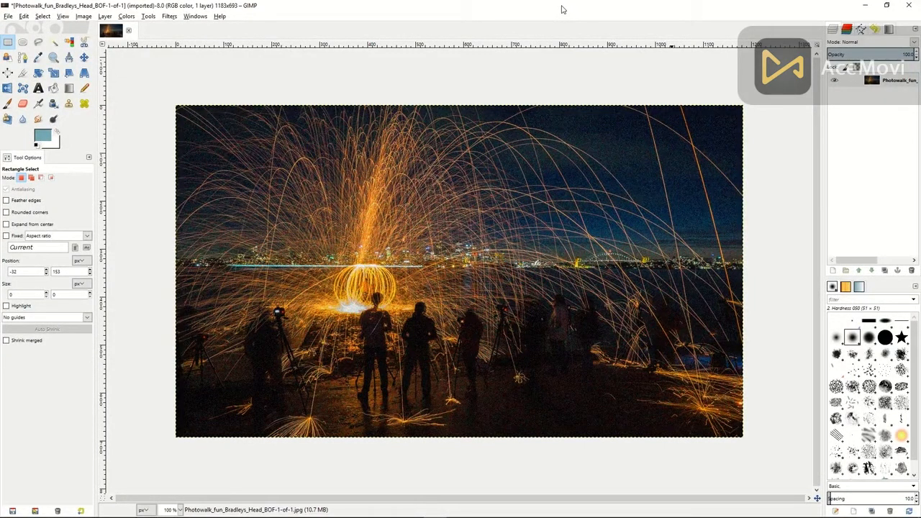
Apply Selective Gaussian Blur with radius 4 and max. delta 43 to a 321 by 163 px rectangle of the dark foreground, and deselect it.
left_click_drag(482, 358, 636, 435)
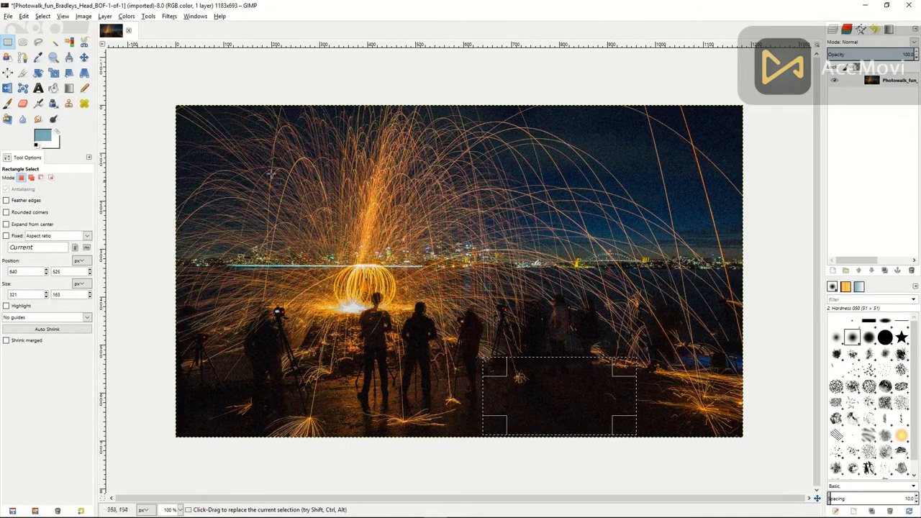
left_click(169, 17)
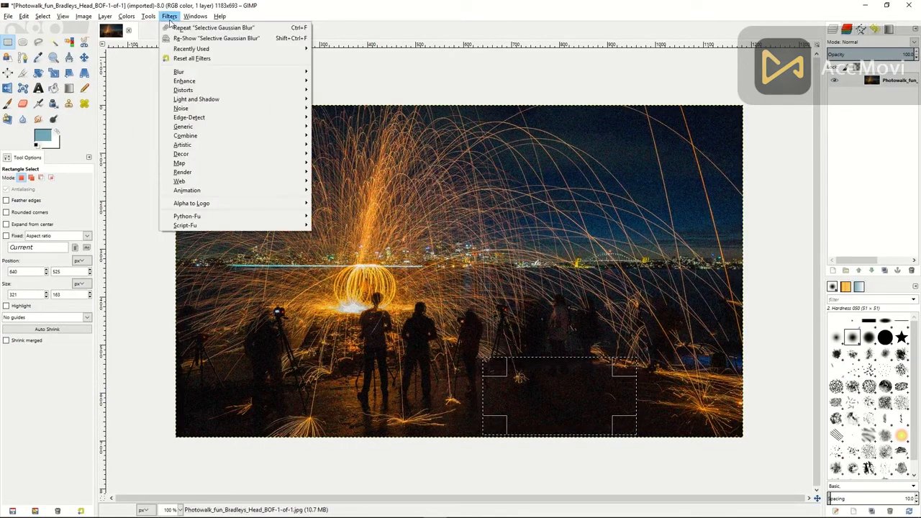
mouse_move(191, 74)
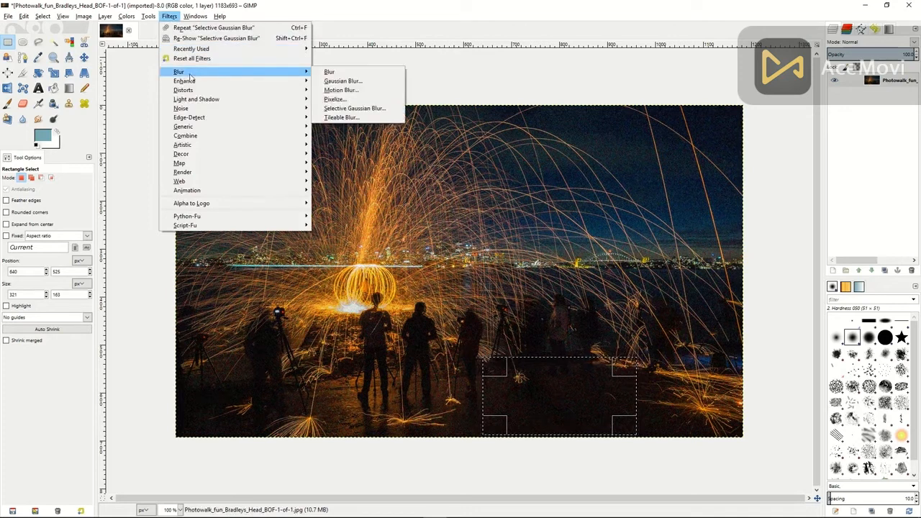
left_click(353, 108)
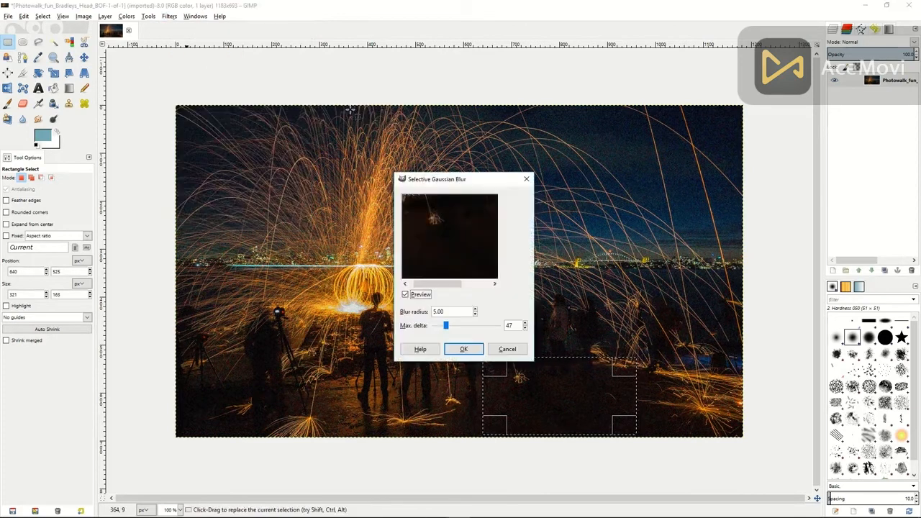
left_click_drag(446, 328, 445, 327)
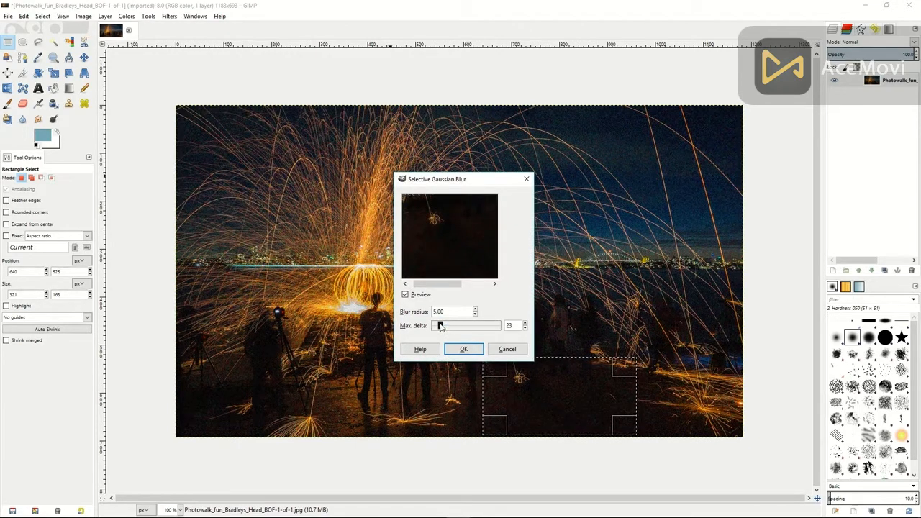
left_click_drag(440, 326, 445, 327)
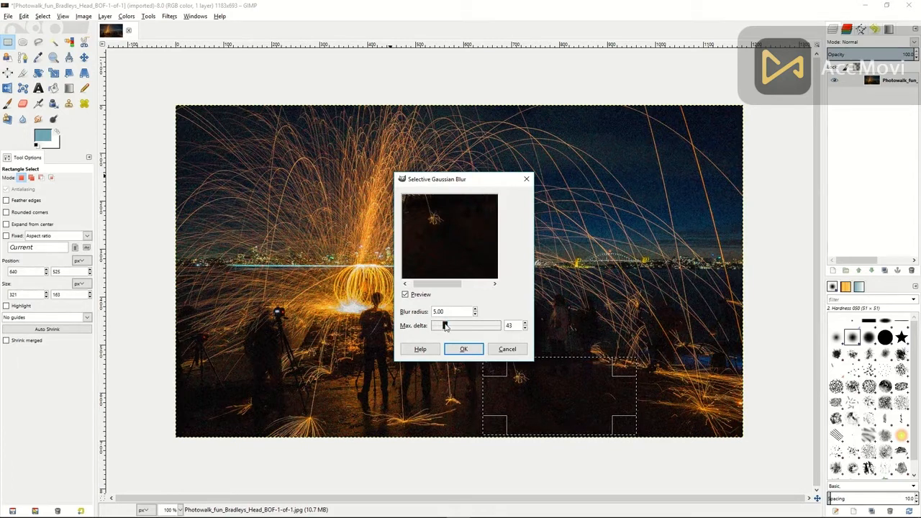
left_click(475, 314)
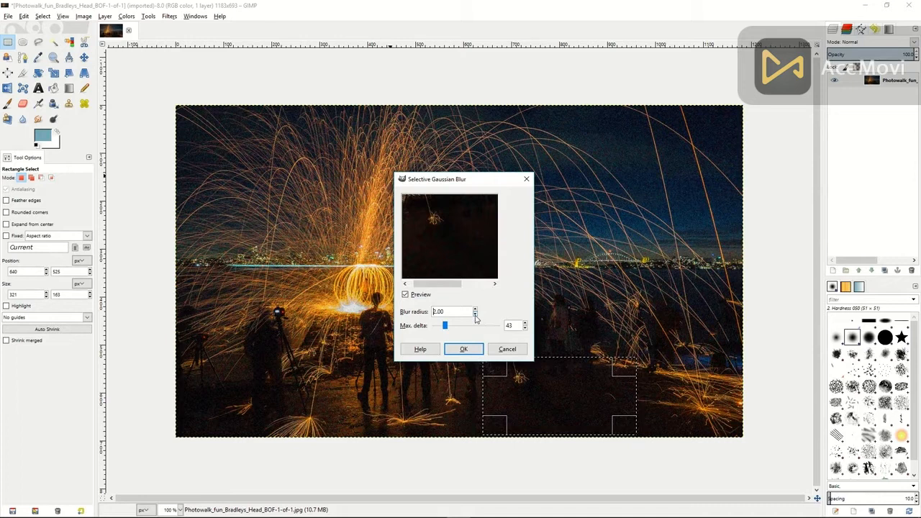
left_click(475, 310)
left_click(475, 310)
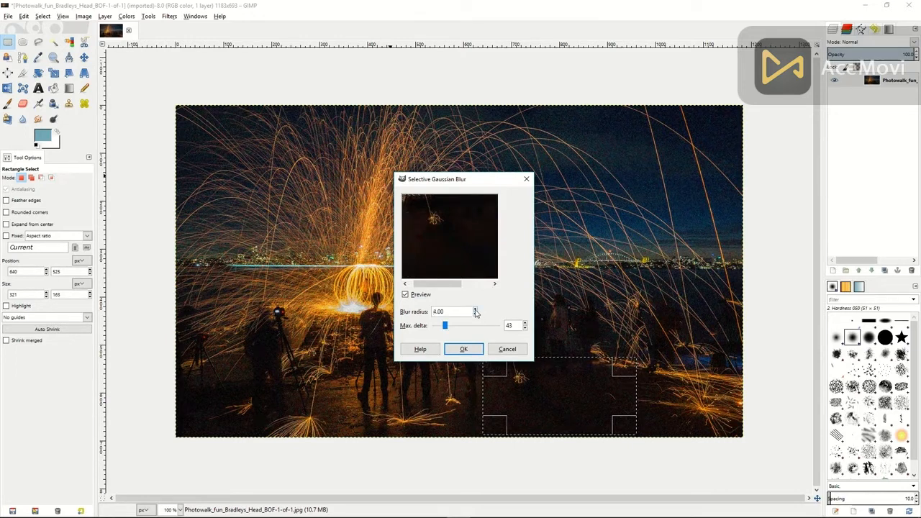
left_click(462, 350)
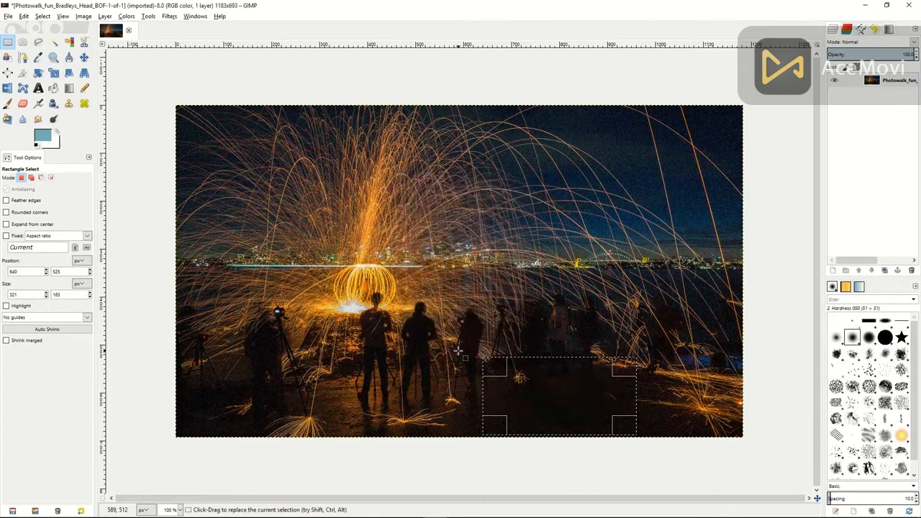
left_click(157, 203)
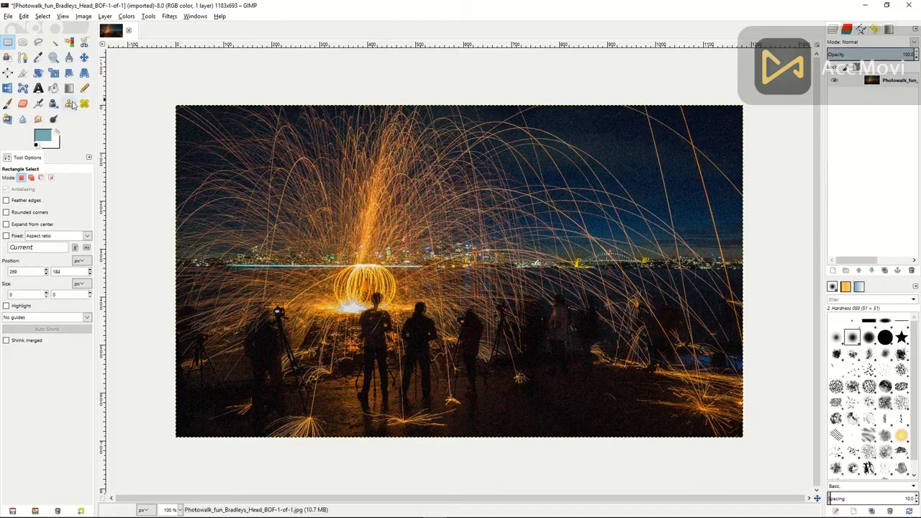
Review the options of the Clone, Healing, Perspective Clone, Blur/Sharpen, Smudge and Dodge/Burn tools.
left_click(70, 104)
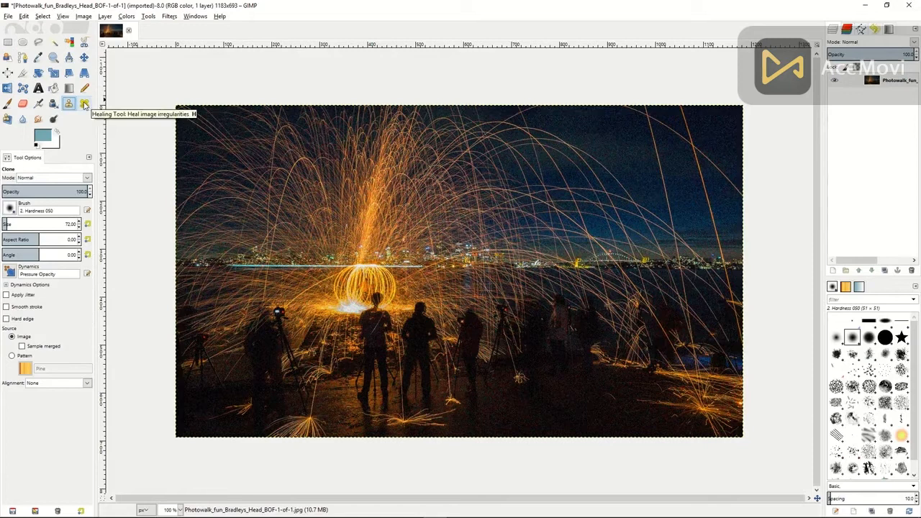
left_click(84, 104)
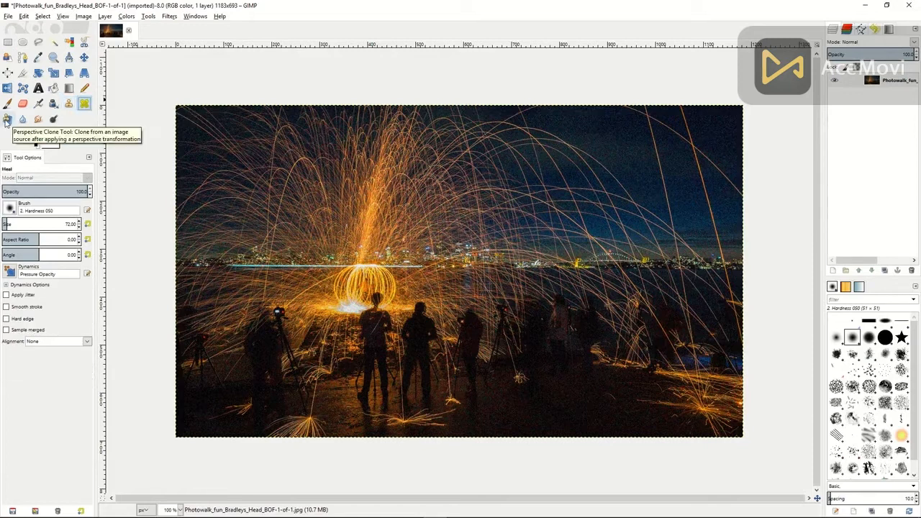
left_click(8, 120)
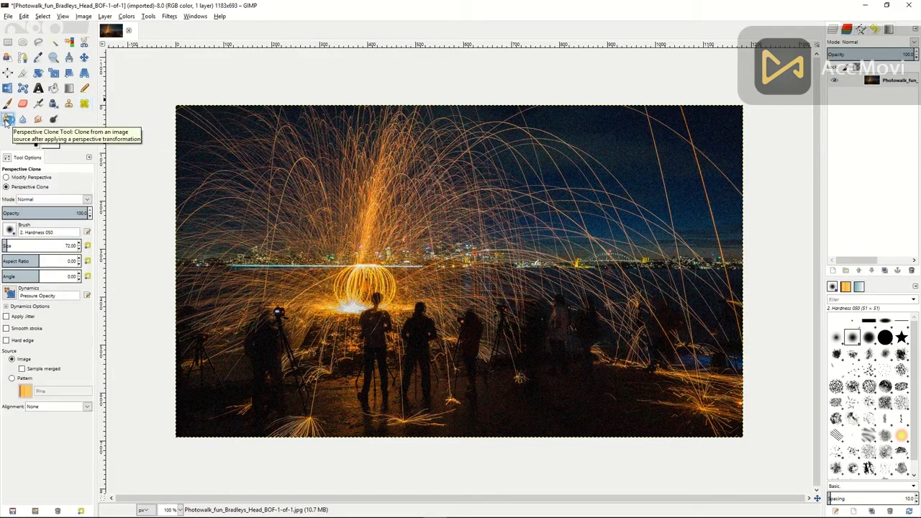
left_click(23, 121)
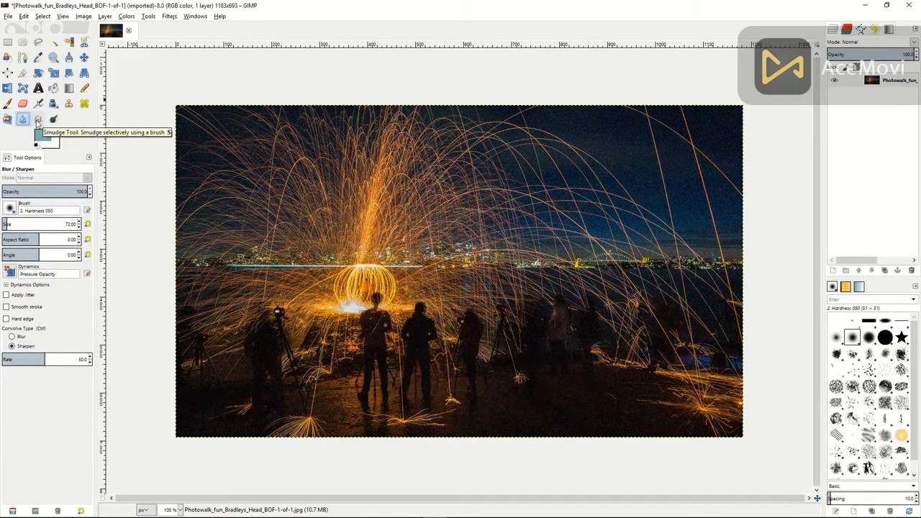
left_click(38, 120)
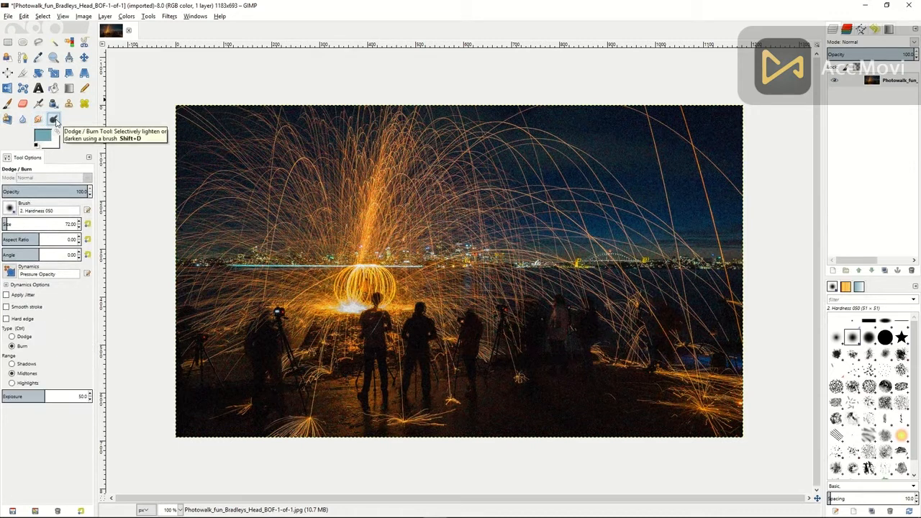
Clone the dark area at the standing person's feet over the tripod and silhouettes to the right of the fireworks.
left_click(69, 105)
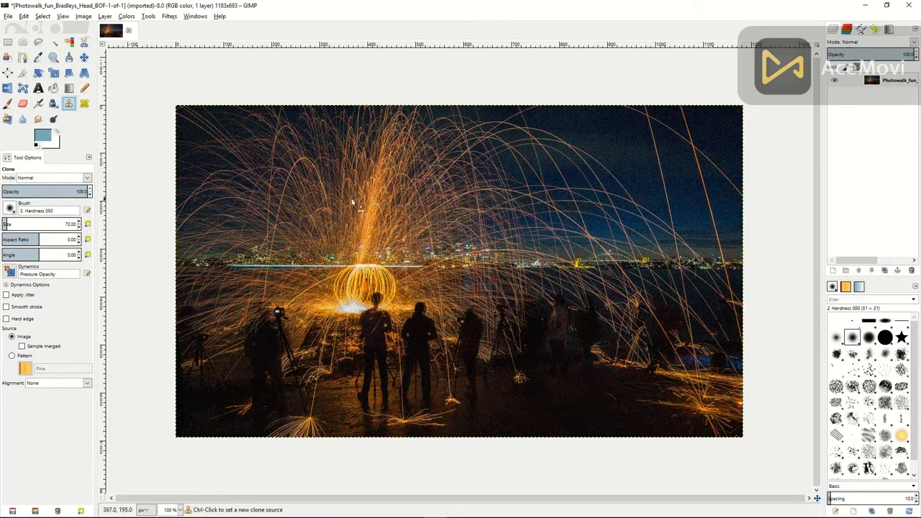
left_click(563, 370, "ctrl")
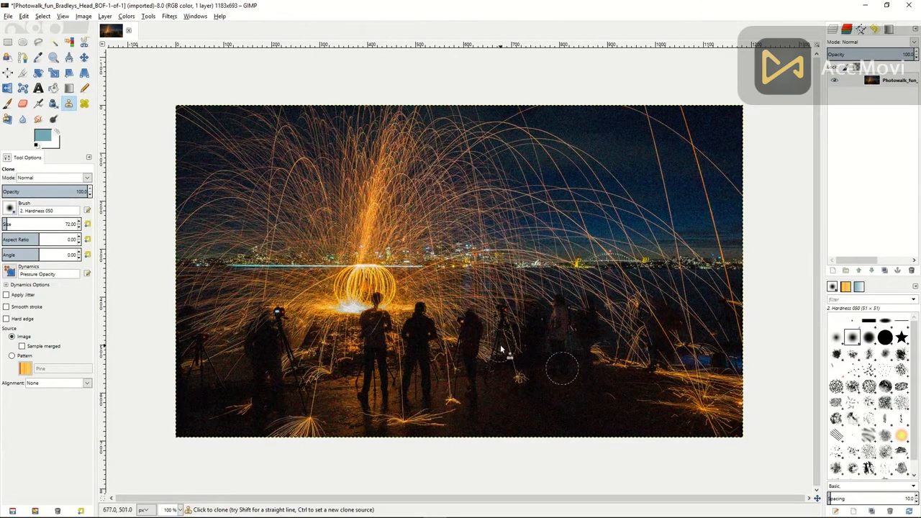
mouse_move(493, 349)
left_mouse_down()
mouse_move(505, 291)
mouse_move(504, 354)
mouse_move(527, 293)
mouse_move(524, 354)
mouse_move(552, 292)
mouse_move(564, 345)
mouse_move(573, 290)
mouse_move(589, 351)
mouse_move(600, 280)
mouse_move(614, 370)
mouse_move(621, 296)
mouse_move(628, 359)
left_mouse_up()
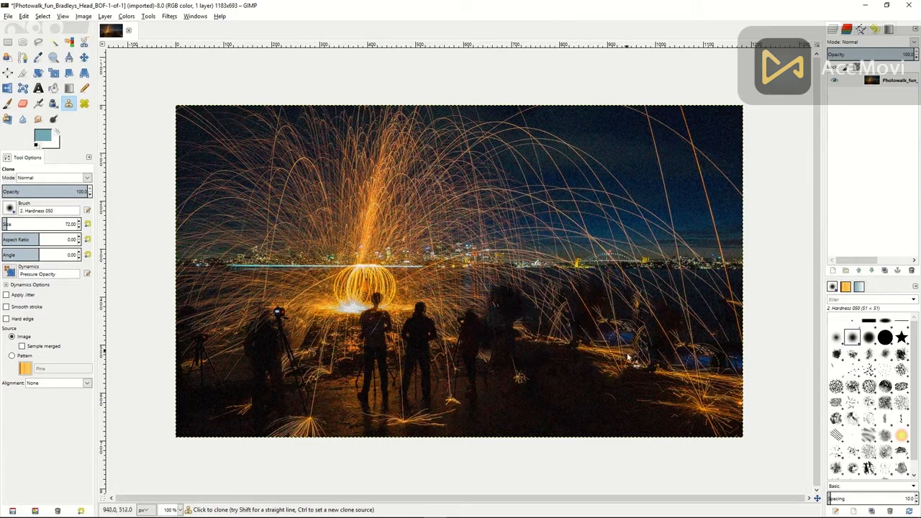
Heal the spark trails in the sky right of the fireworks, using the sky just above the skyline as the source.
left_click(84, 105)
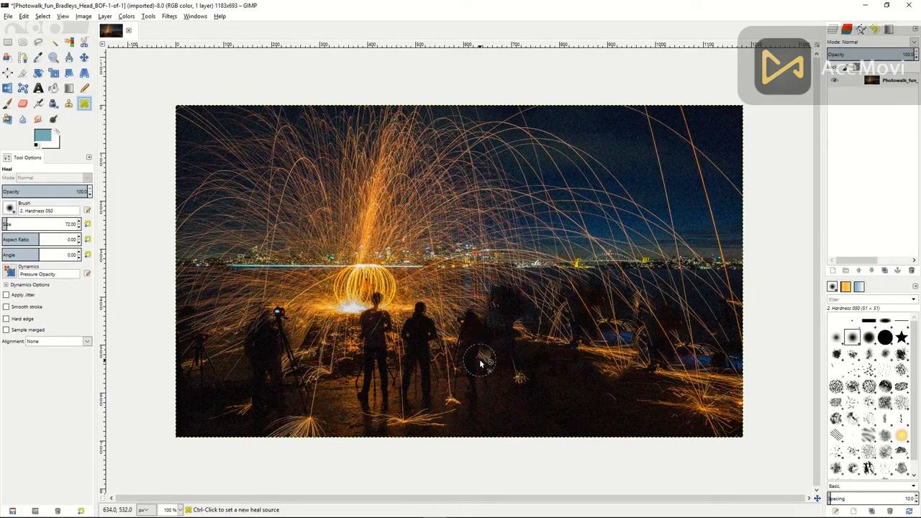
left_click(540, 227, "ctrl")
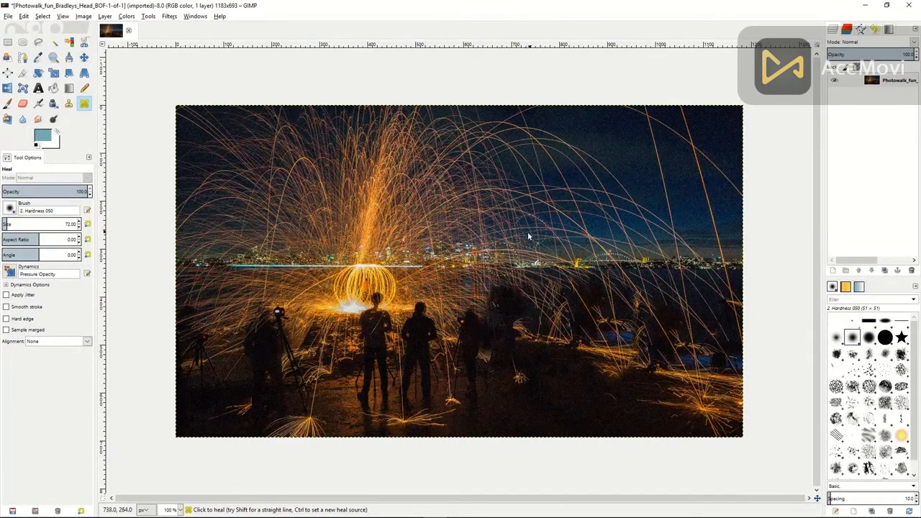
left_click_drag(519, 239, 474, 197)
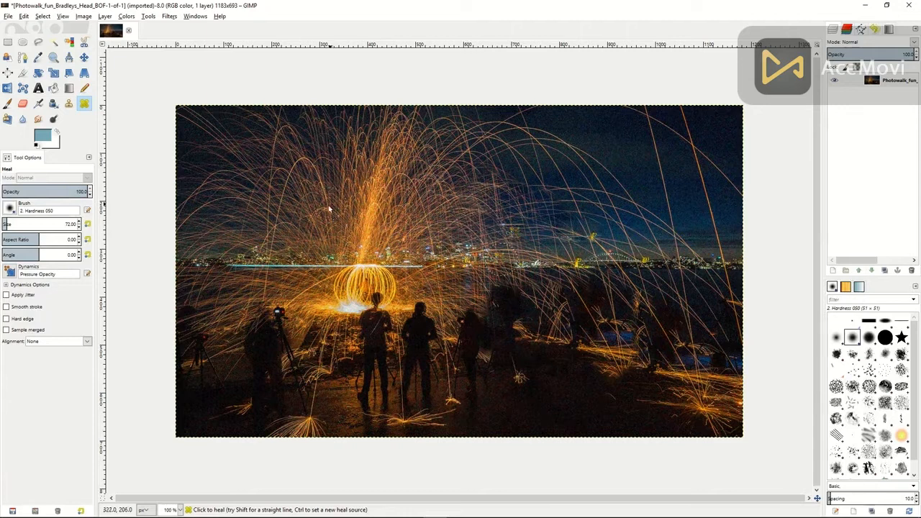
Perspective-clone the spark trails over the dark lower-right foreground, with the perspective frame's upper-left corner pulled inward and the source at that corner.
left_click(8, 120)
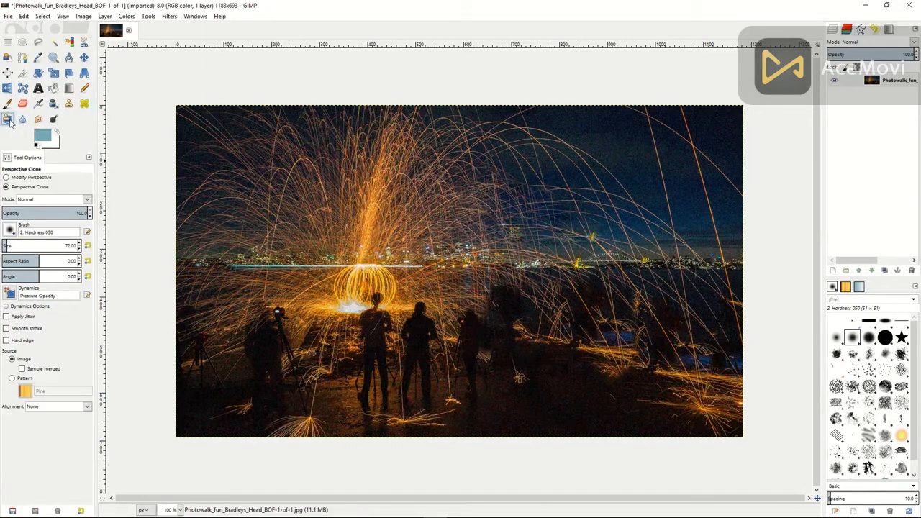
left_click(7, 178)
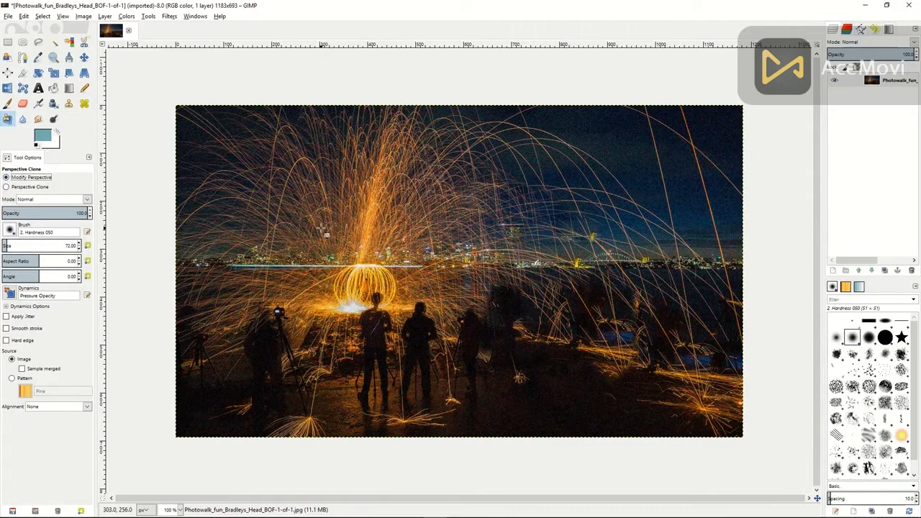
left_click_drag(309, 200, 384, 257)
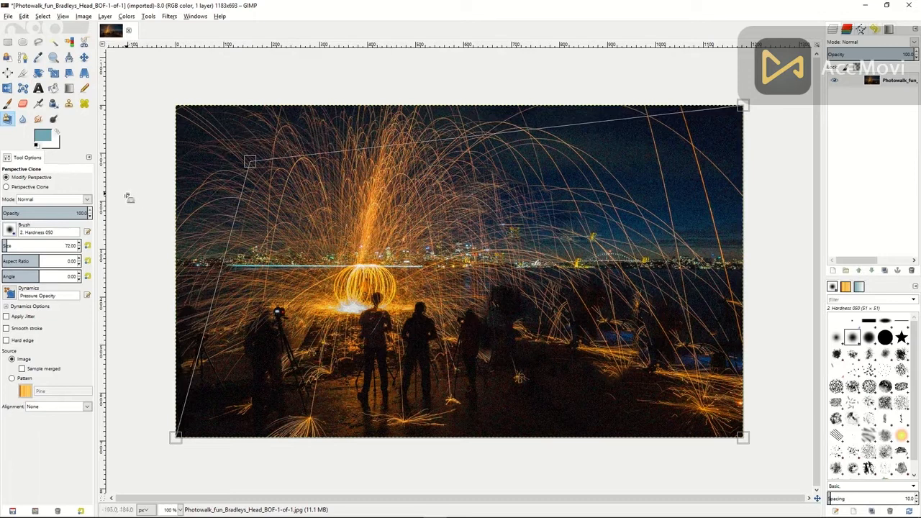
left_click(8, 188)
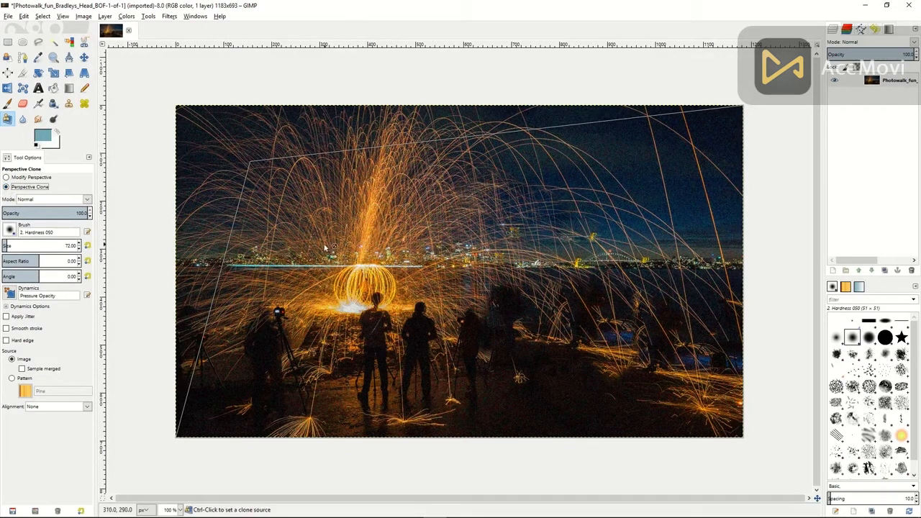
left_click(254, 167, "ctrl")
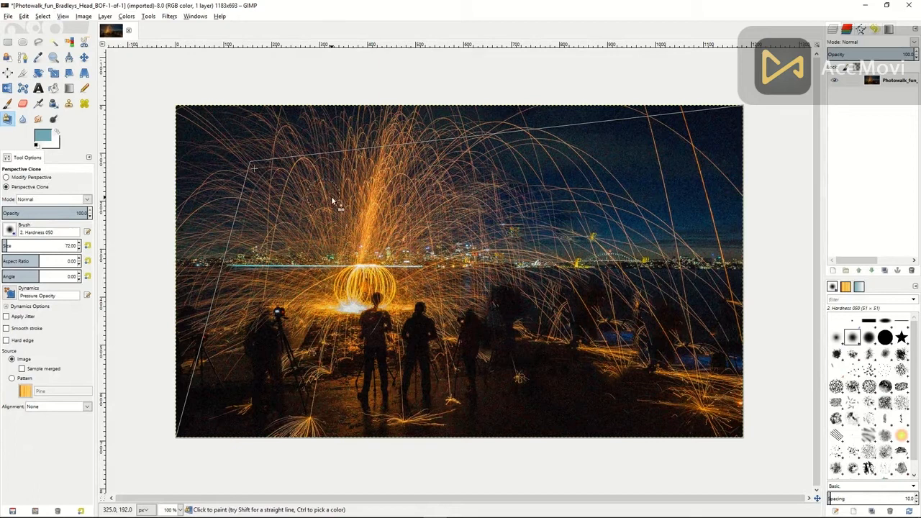
mouse_move(635, 353)
left_mouse_down()
mouse_move(698, 357)
mouse_move(653, 375)
mouse_move(673, 333)
mouse_move(654, 360)
mouse_move(639, 342)
mouse_move(643, 372)
mouse_move(660, 304)
mouse_move(638, 357)
mouse_move(616, 302)
mouse_move(619, 378)
mouse_move(605, 300)
mouse_move(620, 409)
mouse_move(600, 310)
mouse_move(623, 368)
mouse_move(613, 388)
mouse_move(587, 316)
mouse_move(629, 408)
mouse_move(645, 369)
mouse_move(673, 415)
mouse_move(660, 330)
mouse_move(709, 423)
mouse_move(718, 332)
mouse_move(727, 435)
mouse_move(735, 340)
mouse_move(720, 426)
mouse_move(721, 317)
mouse_move(685, 381)
mouse_move(693, 306)
mouse_move(687, 418)
mouse_move(681, 410)
mouse_move(628, 423)
mouse_move(696, 430)
mouse_move(653, 432)
mouse_move(680, 429)
mouse_move(603, 352)
mouse_move(642, 441)
mouse_move(574, 334)
mouse_move(630, 434)
mouse_move(578, 339)
mouse_move(677, 325)
mouse_move(601, 311)
mouse_move(713, 306)
mouse_move(562, 299)
left_mouse_up()
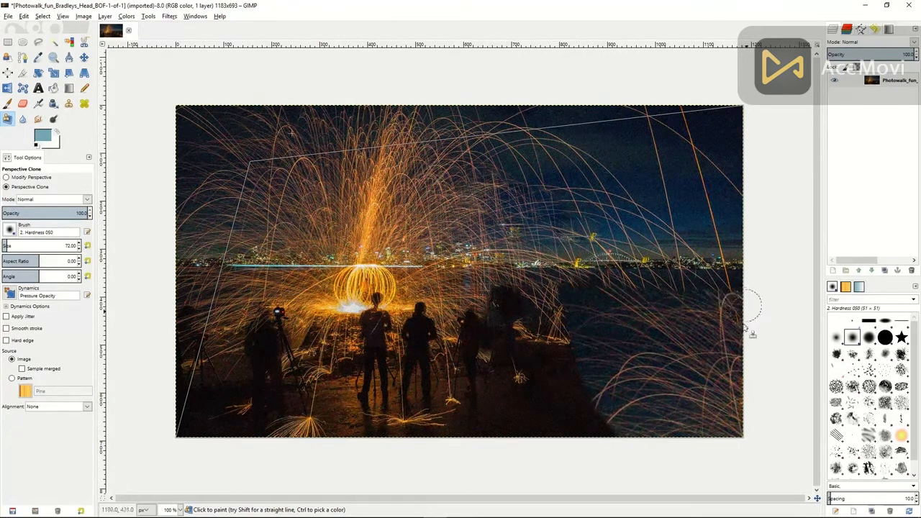
Blur the bright orange spark column above the fireball, and set the Blur/Sharpen tool to Sharpen with a rate of 78.8.
left_click(22, 119)
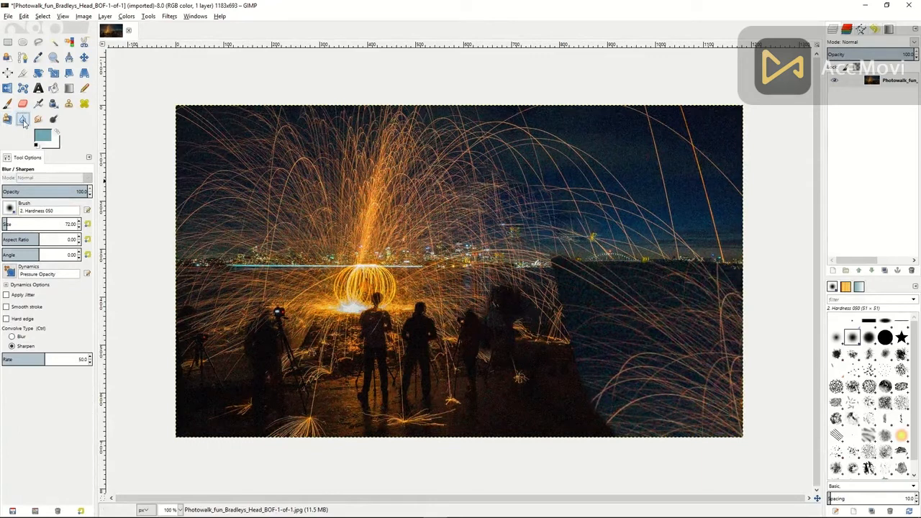
left_click(13, 336)
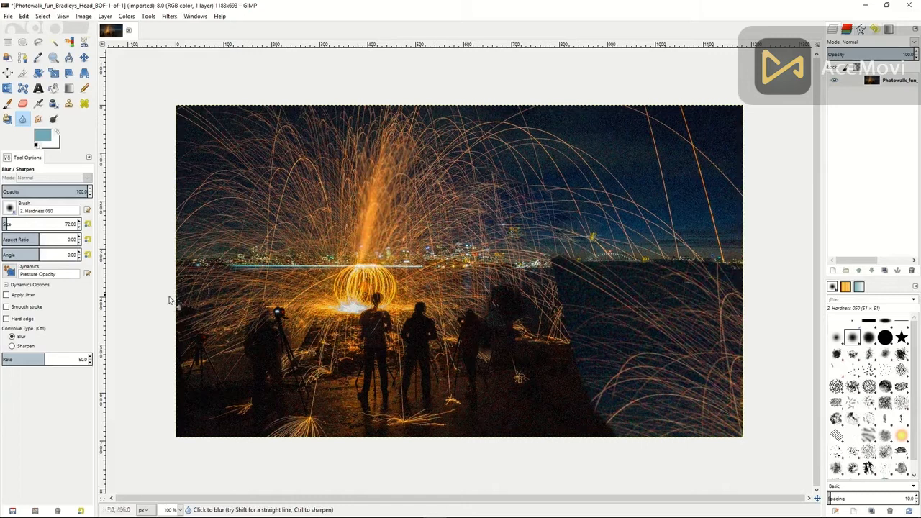
left_click(11, 346)
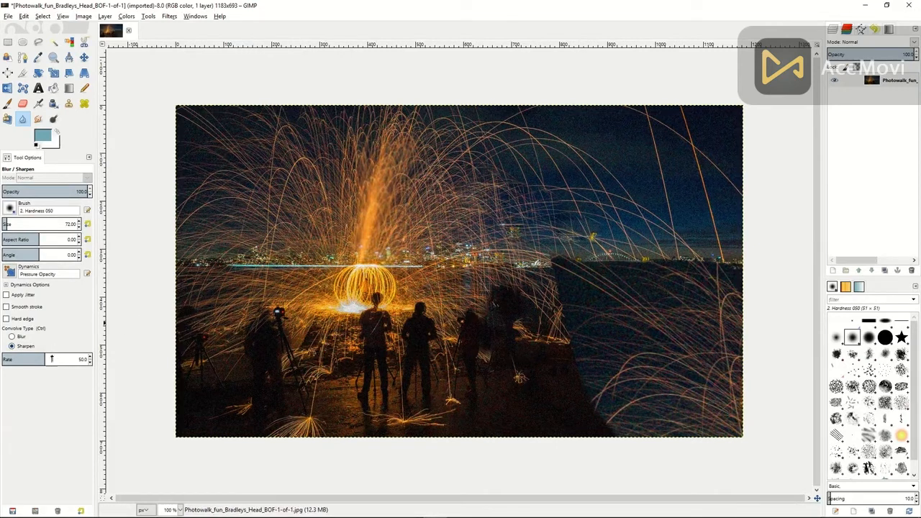
left_click_drag(46, 358, 71, 358)
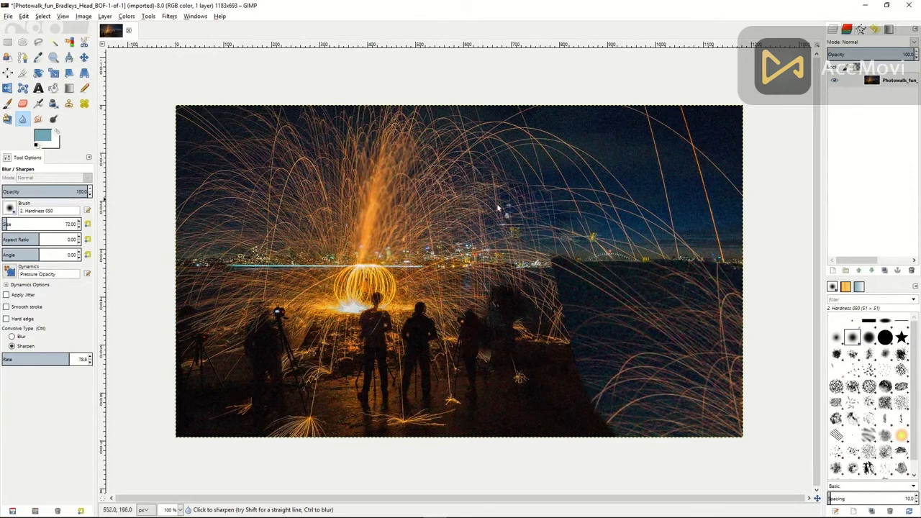
Smudge the spark trails in the sky to the right of the orange spark column, above the skyline.
left_click(38, 120)
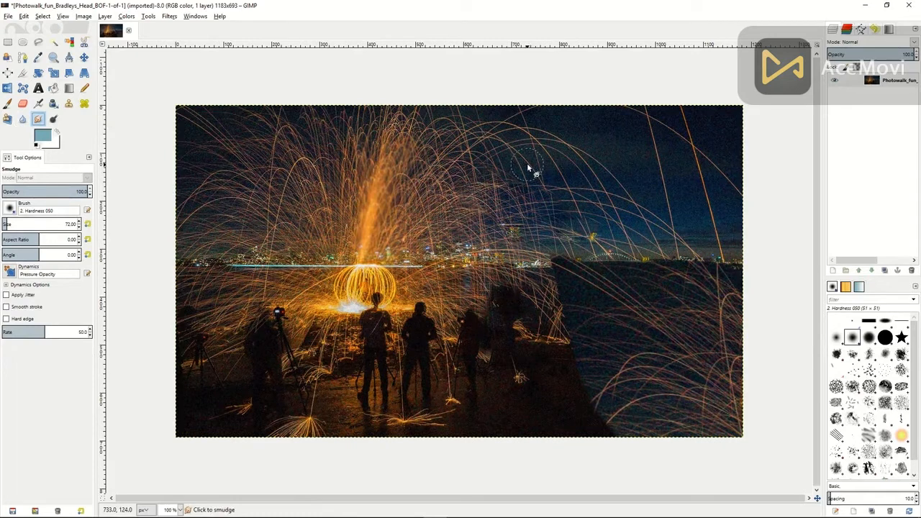
mouse_move(526, 162)
left_mouse_down()
mouse_move(551, 188)
mouse_move(519, 156)
mouse_move(521, 183)
mouse_move(537, 152)
mouse_move(496, 149)
mouse_move(496, 173)
mouse_move(465, 152)
mouse_move(461, 178)
mouse_move(482, 190)
left_mouse_up()
mouse_move(544, 216)
left_mouse_down()
mouse_move(492, 188)
mouse_move(544, 219)
mouse_move(468, 214)
left_mouse_up()
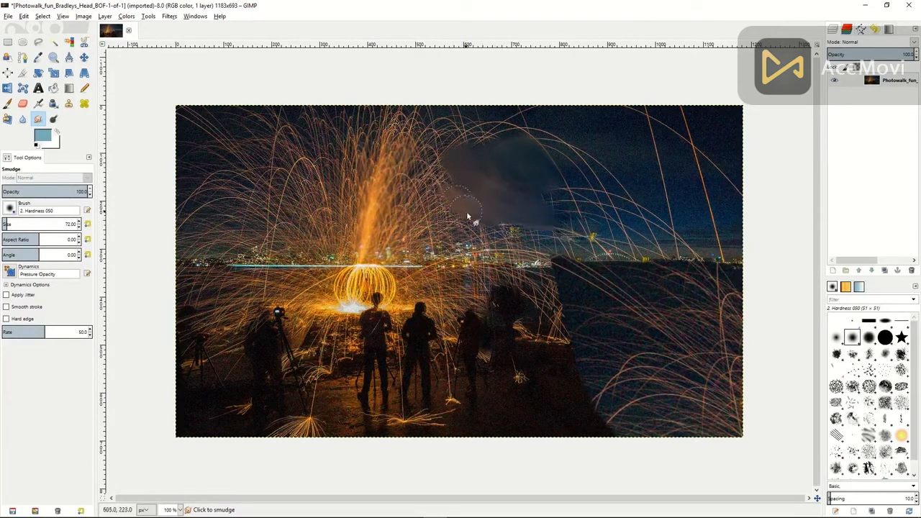
Dodge the midtones around the fireball and the skyline beside it, and burn the midtones across the skyline.
left_click(53, 119)
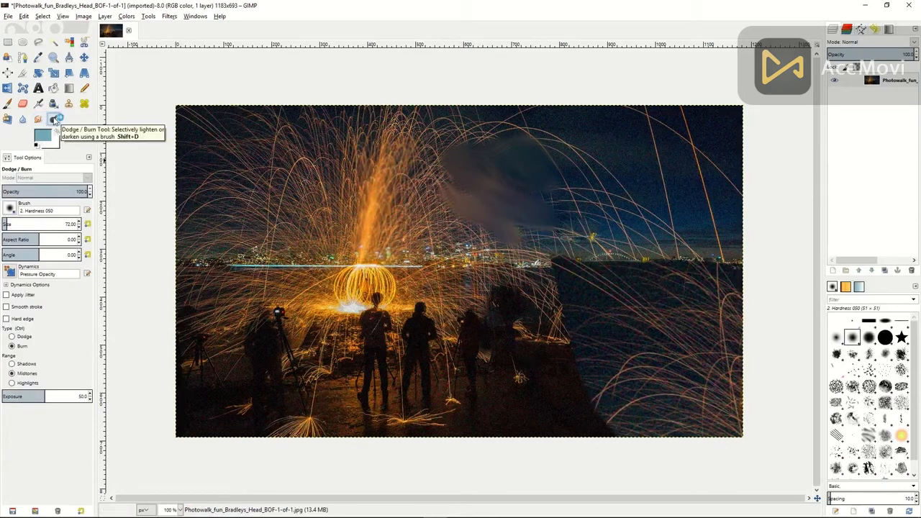
left_click(12, 337)
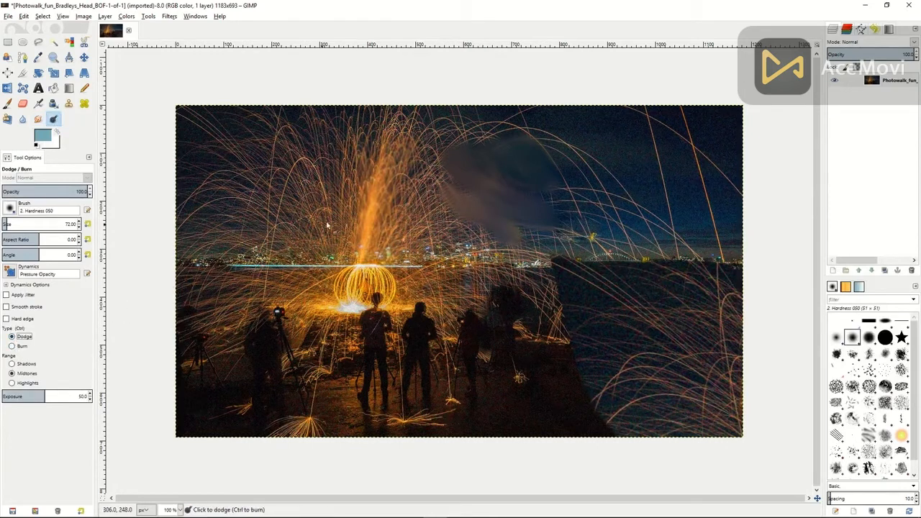
mouse_move(345, 278)
left_mouse_down()
mouse_move(377, 285)
mouse_move(351, 282)
mouse_move(358, 296)
mouse_move(305, 249)
left_mouse_up()
left_click(12, 346)
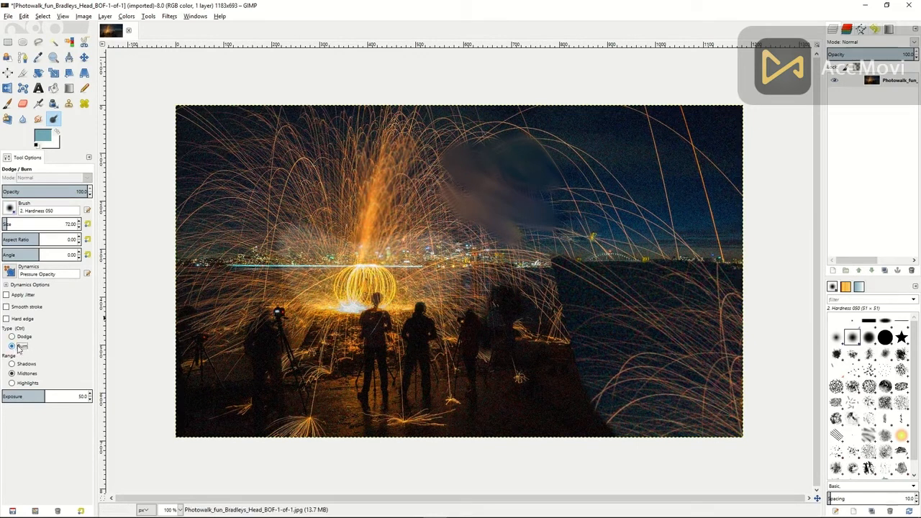
mouse_move(313, 229)
left_mouse_down()
mouse_move(414, 244)
mouse_move(303, 244)
mouse_move(393, 247)
mouse_move(319, 252)
mouse_move(436, 243)
mouse_move(335, 213)
mouse_move(432, 217)
mouse_move(346, 183)
mouse_move(319, 190)
mouse_move(343, 202)
mouse_move(377, 157)
mouse_move(317, 208)
mouse_move(340, 154)
mouse_move(289, 205)
mouse_move(341, 140)
mouse_move(279, 191)
mouse_move(303, 140)
mouse_move(294, 210)
mouse_move(324, 145)
mouse_move(300, 202)
mouse_move(355, 131)
mouse_move(310, 202)
mouse_move(413, 121)
mouse_move(422, 205)
mouse_move(422, 170)
mouse_move(445, 223)
mouse_move(435, 172)
mouse_move(479, 261)
left_mouse_up()
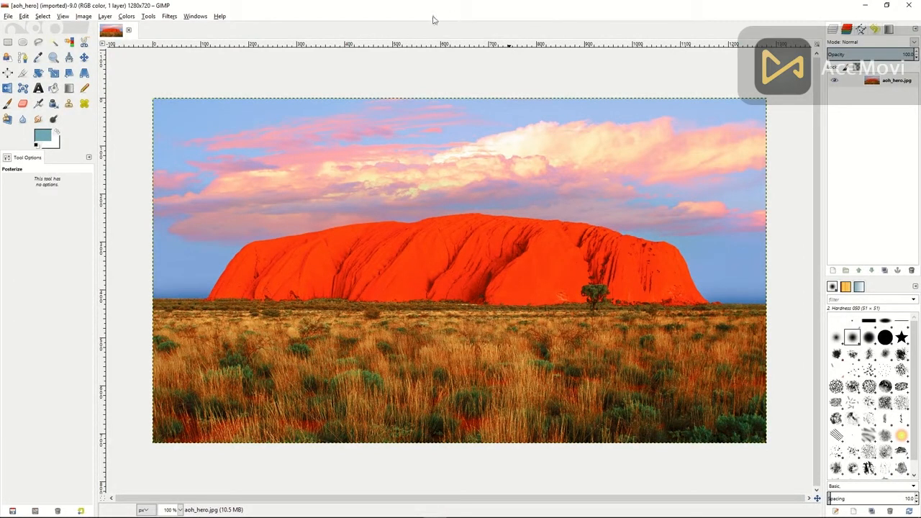
Try a midtone Color Balance of red 30, green 27 and blue -35 on the desert rock photo, and discard it.
left_click(127, 17)
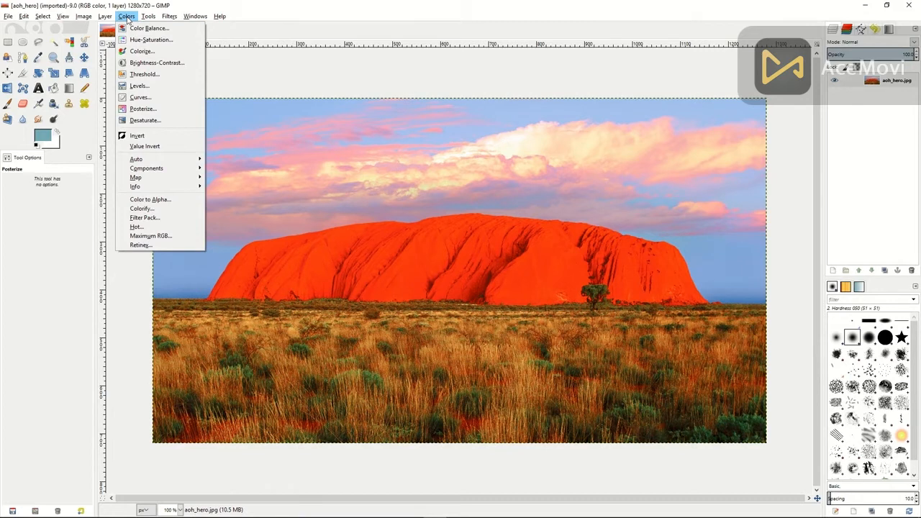
left_click(137, 28)
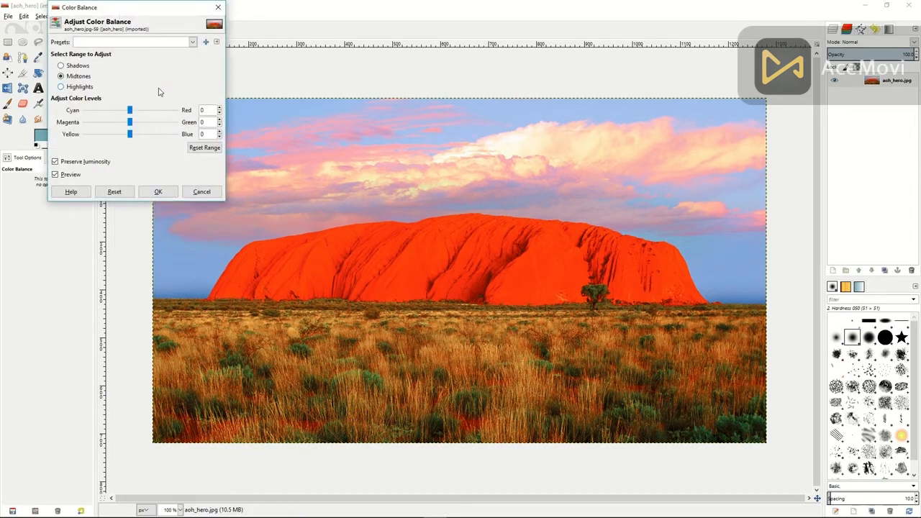
left_click_drag(130, 112, 116, 135)
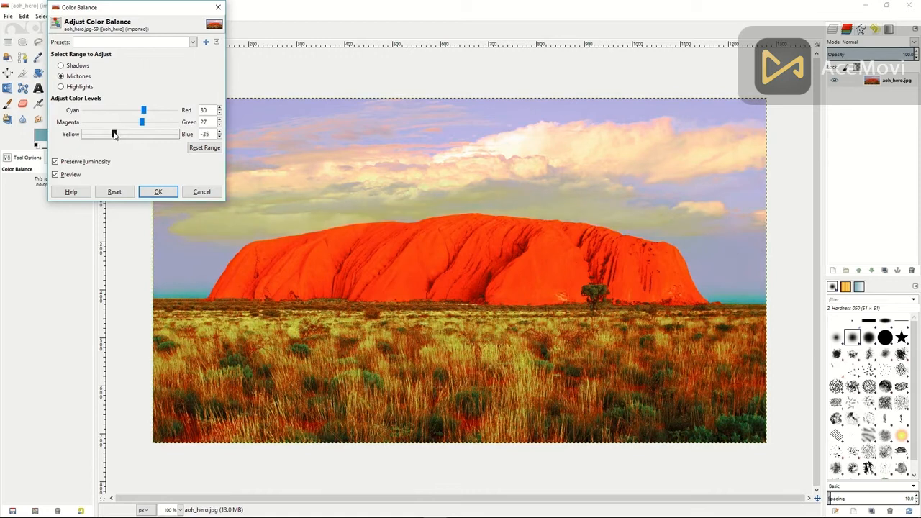
left_click(159, 192)
left_click(197, 191)
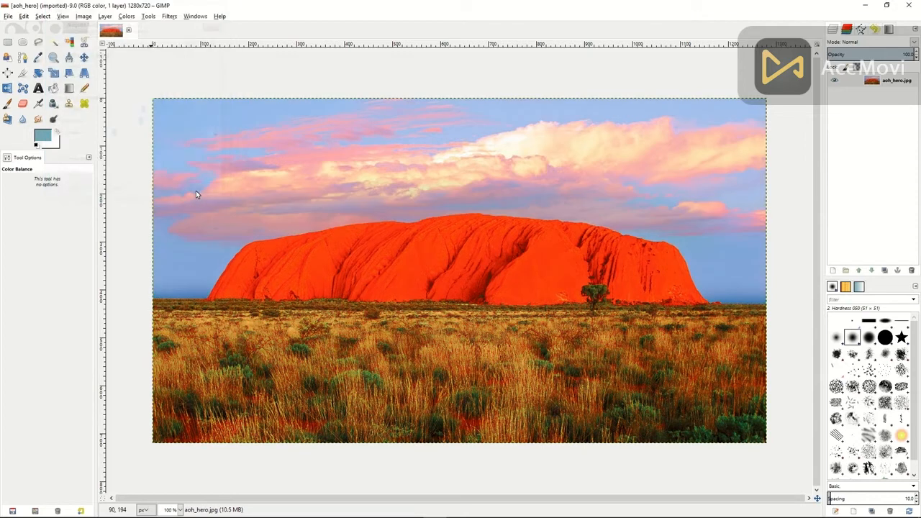
Try a master Hue-Saturation adjustment with hue 78, lightness -55 and saturation -57, and discard it.
left_click(126, 16)
left_click(133, 42)
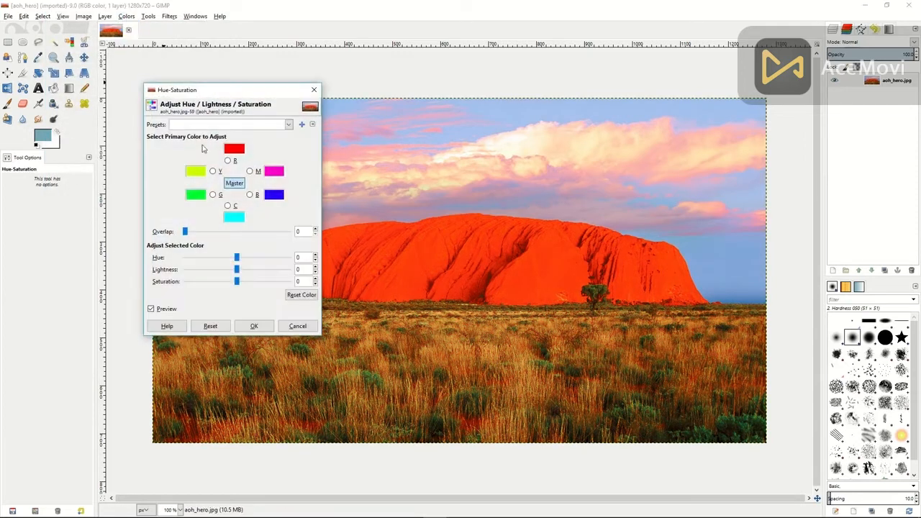
left_click_drag(237, 259, 208, 284)
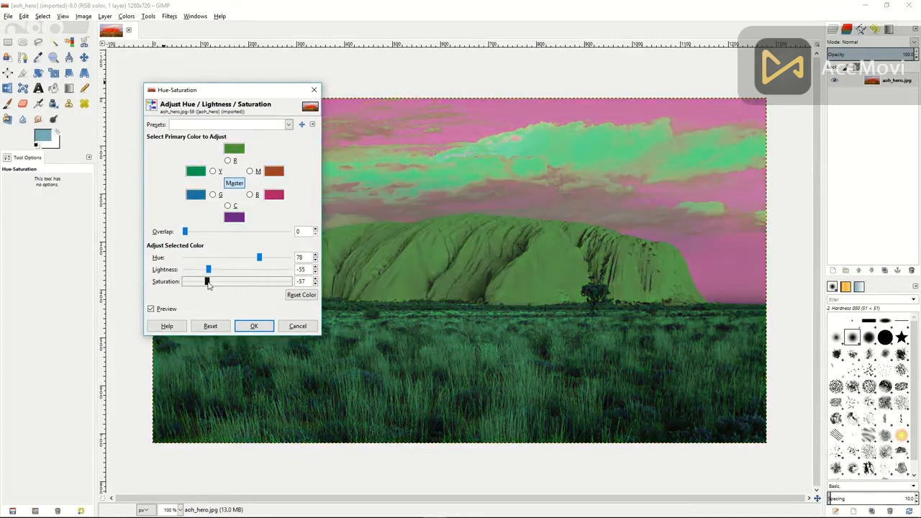
left_click(297, 327)
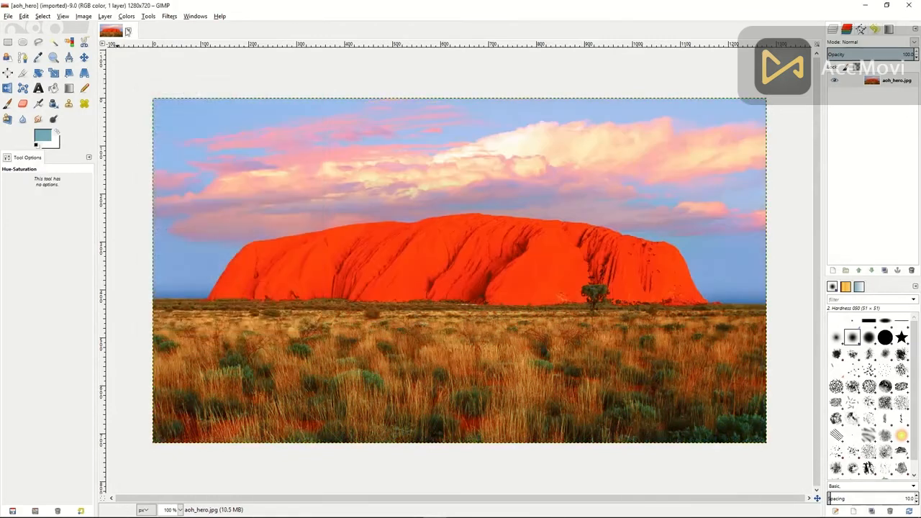
Try colorizing the desert photo with hue 84, saturation 82 and lightness -52, and discard it.
left_click(127, 16)
left_click(141, 51)
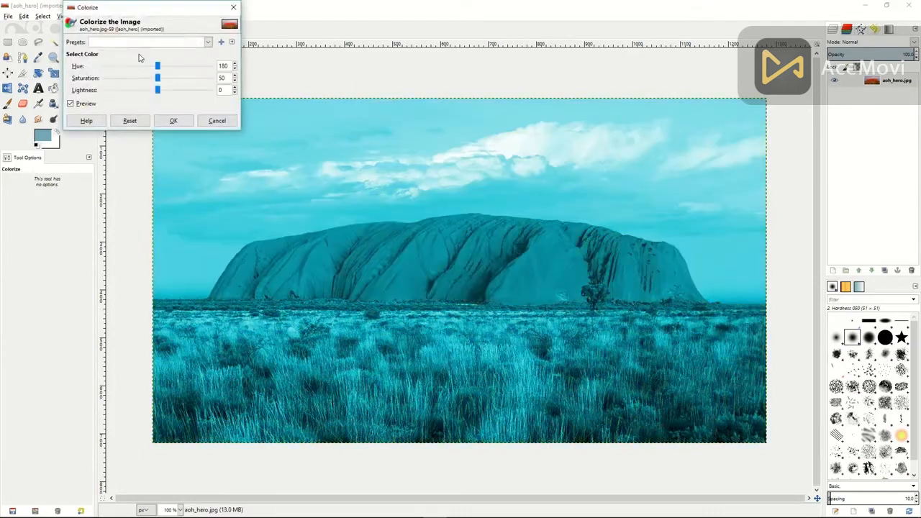
left_click(158, 66)
left_click_drag(157, 66, 130, 89)
left_click(157, 78)
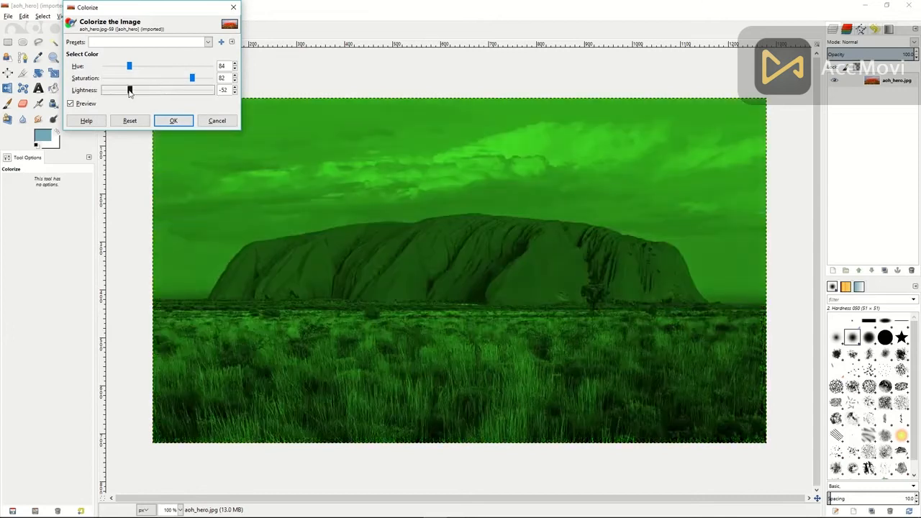
left_click(216, 121)
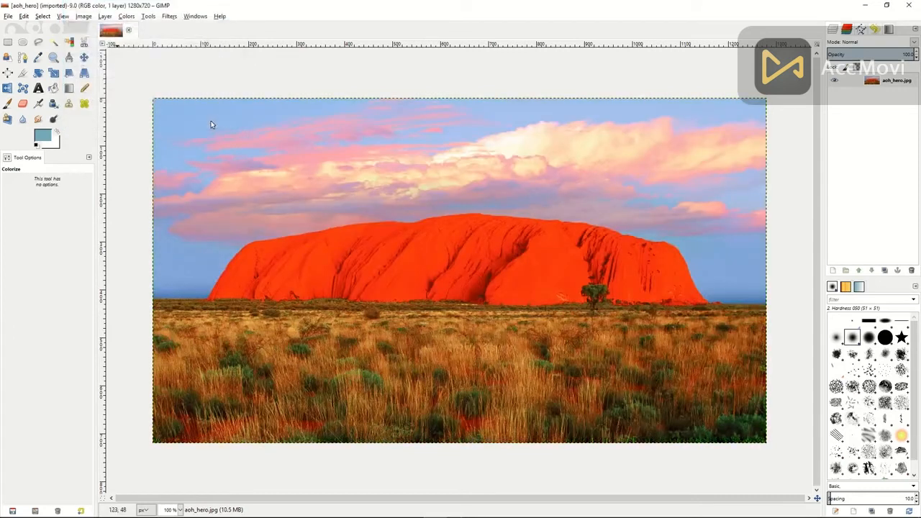
Apply a Brightness-Contrast adjustment to the desert photo with brightness -69 and contrast -25.
left_click(126, 16)
left_click(134, 65)
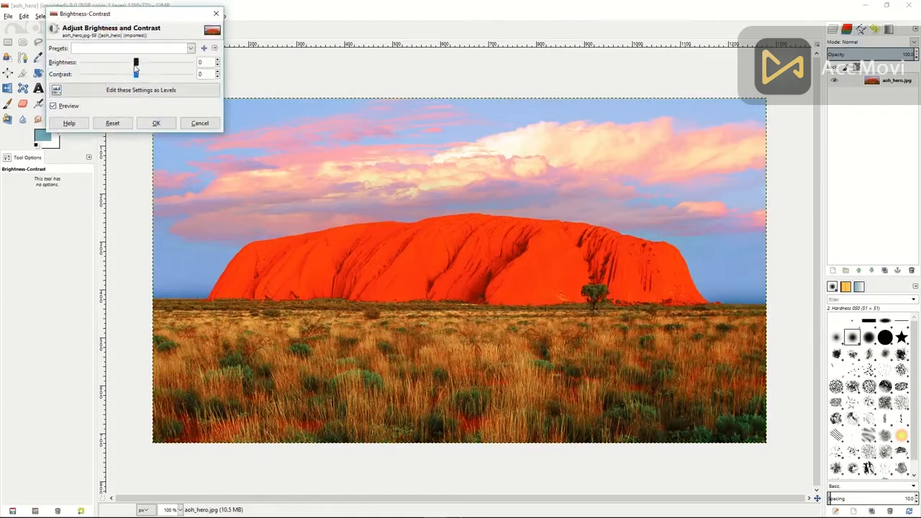
mouse_move(135, 63)
left_mouse_down()
mouse_move(106, 63)
mouse_move(150, 75)
mouse_move(131, 76)
left_mouse_up()
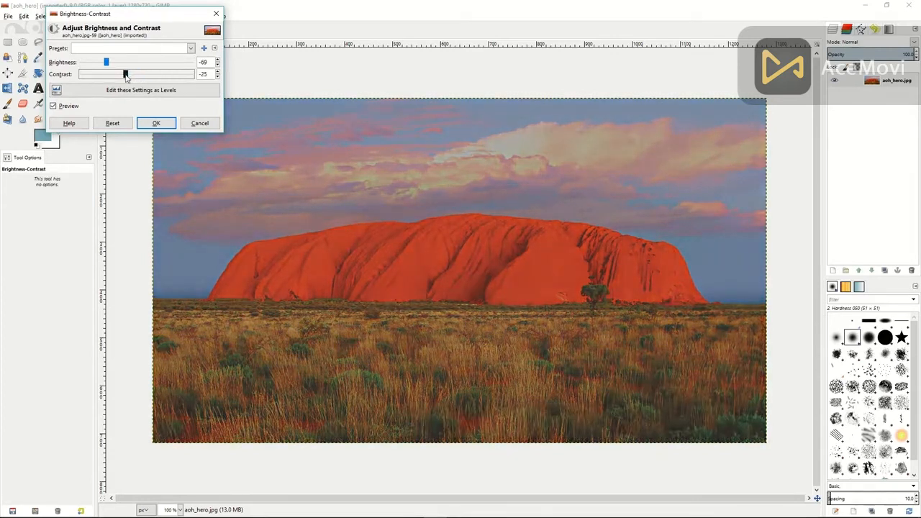
left_click(157, 123)
Try a Threshold range of 113 to 255 on the desert photo, and discard it.
left_click(127, 16)
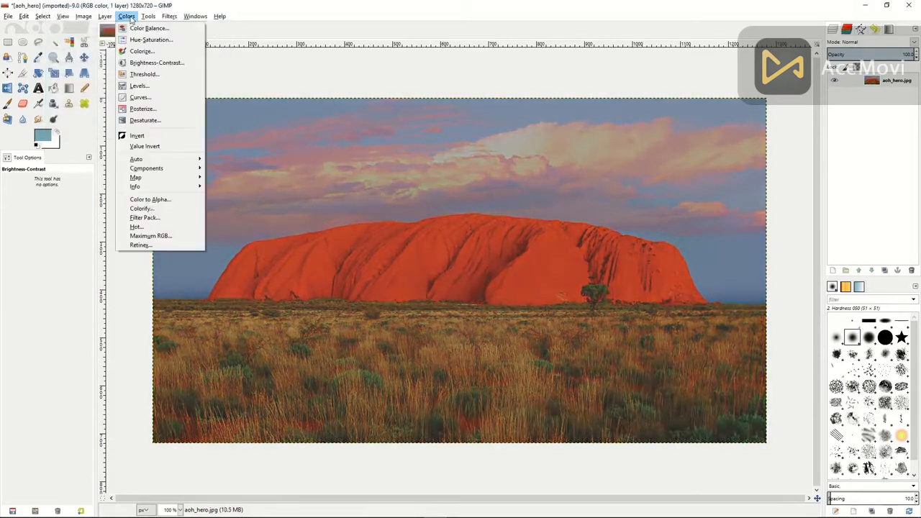
left_click(142, 75)
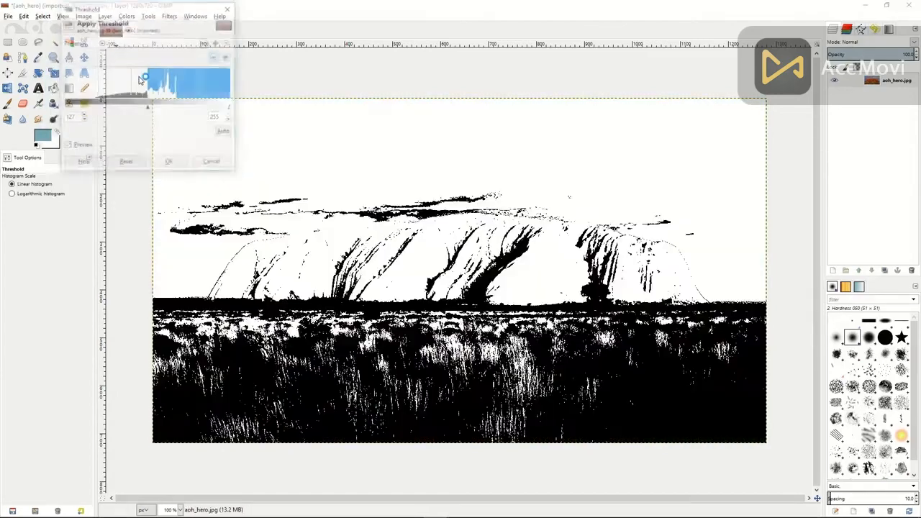
mouse_move(149, 110)
left_mouse_down()
mouse_move(168, 110)
mouse_move(141, 110)
left_mouse_up()
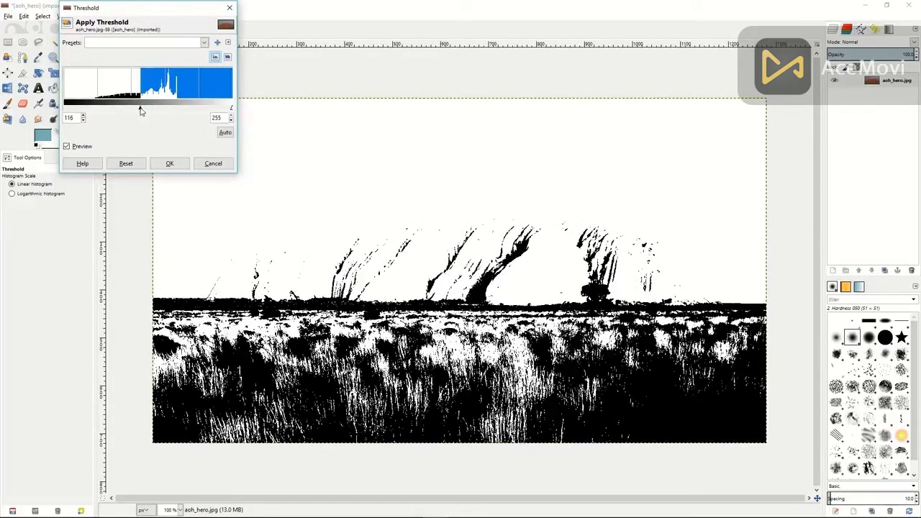
left_click_drag(141, 110, 138, 110)
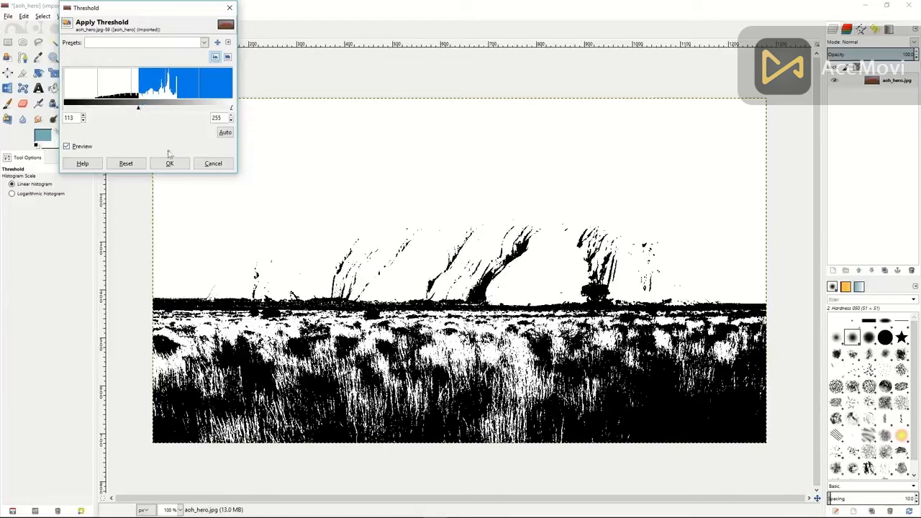
left_click(208, 165)
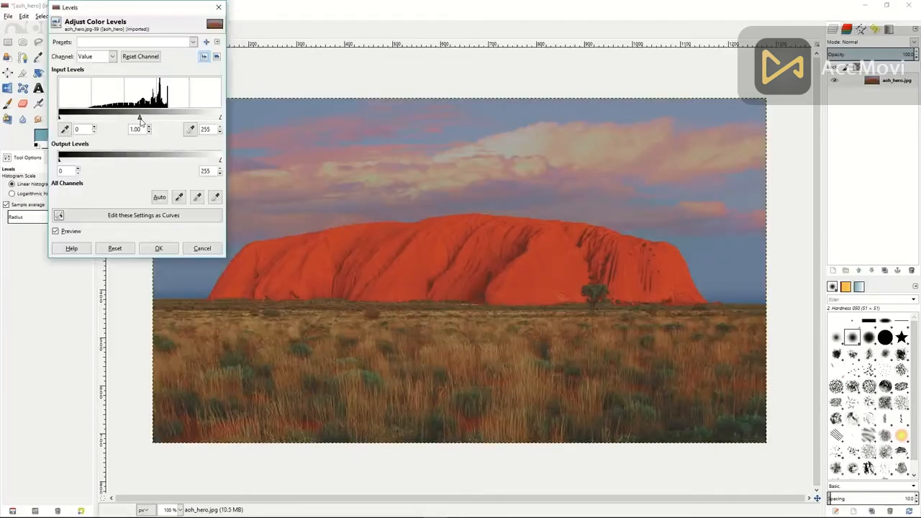
Try setting the Value channel's midtone input level to 0.69 in Levels, and discard it.
left_click_drag(139, 119, 135, 119)
left_click_drag(135, 119, 152, 122)
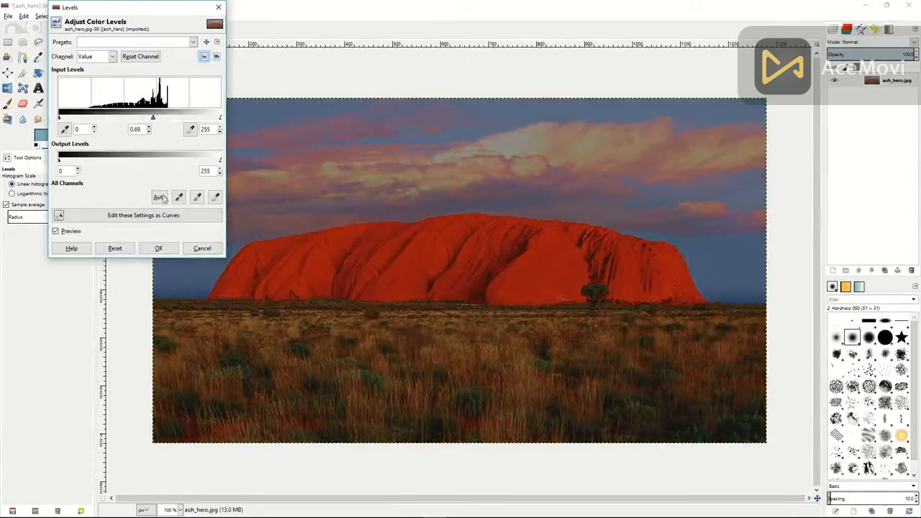
left_click(202, 248)
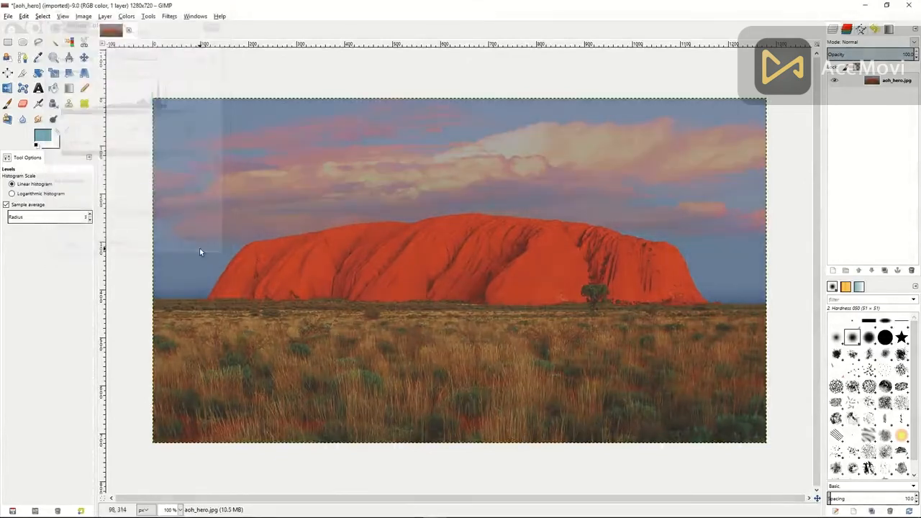
Try an S-shaped Value curve on the desert photo, lowering the shadows and raising the highlights, view the Red channel's curve, and discard it.
left_click(126, 15)
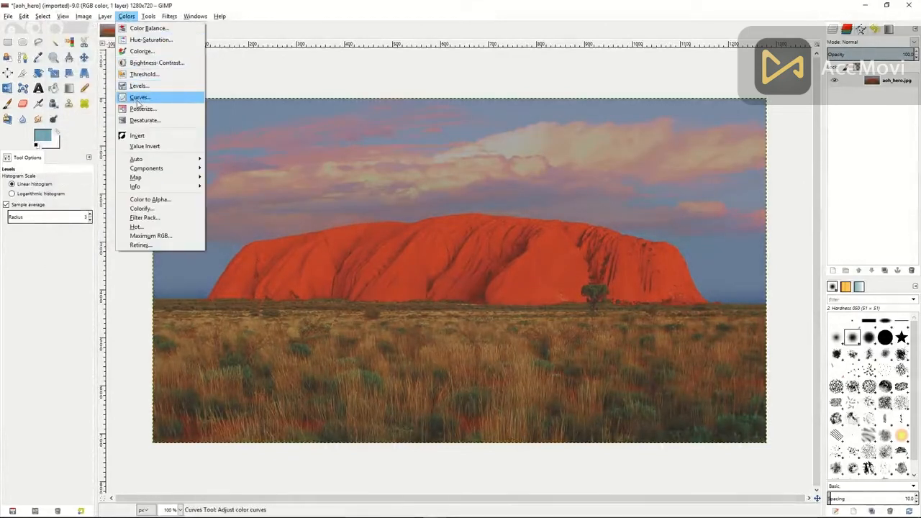
left_click(138, 100)
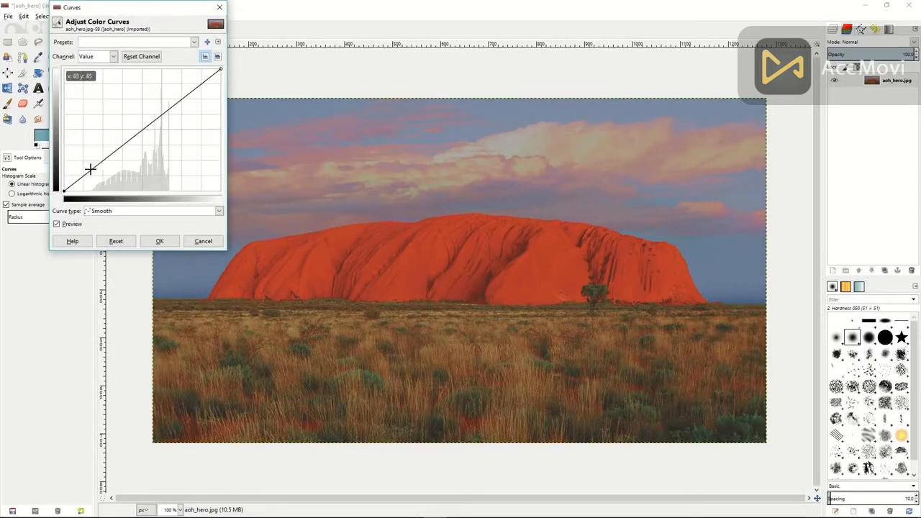
left_click_drag(90, 169, 97, 180)
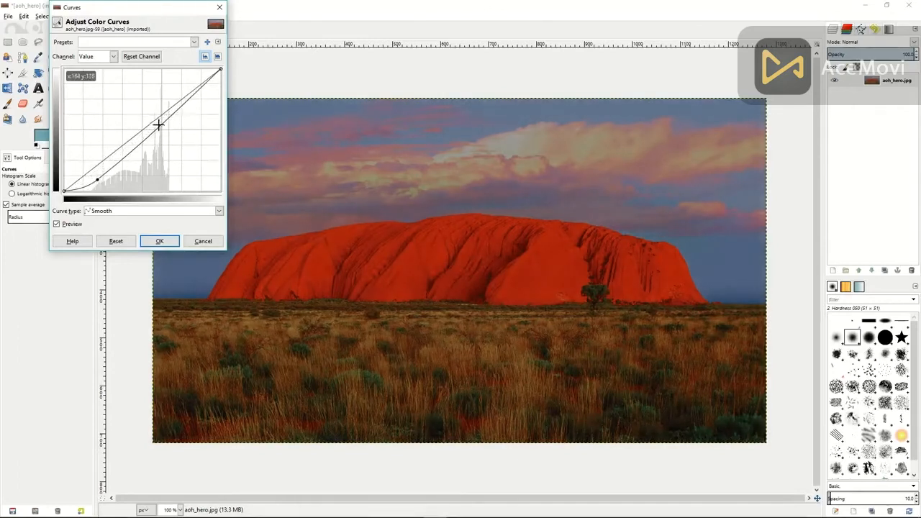
left_click(194, 97)
left_click_drag(194, 96, 186, 86)
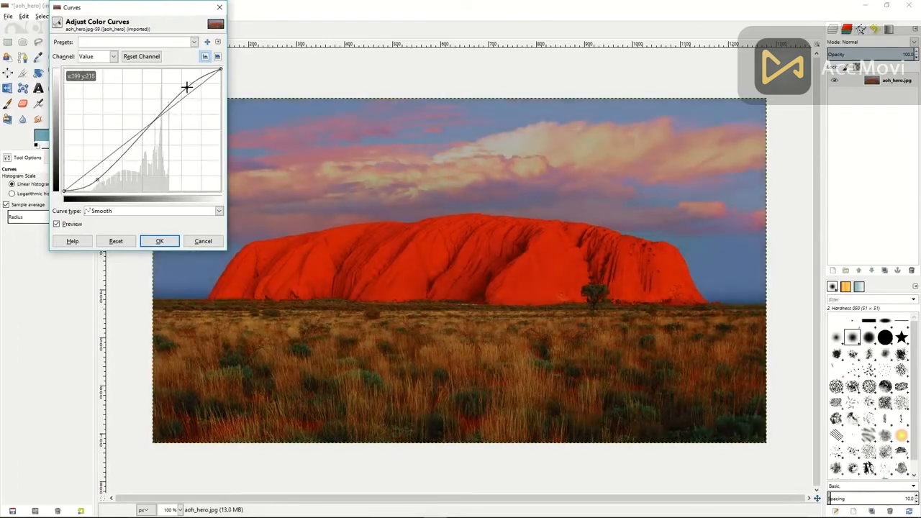
left_click(113, 56)
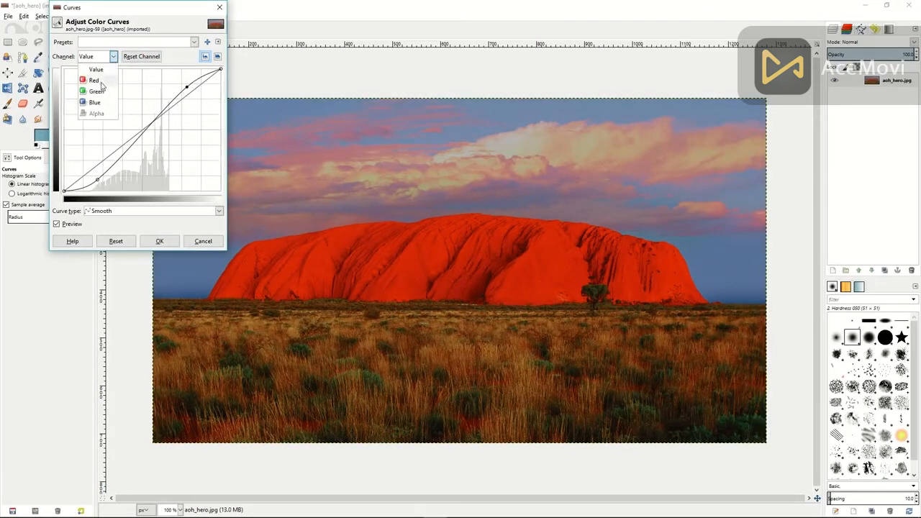
left_click(93, 82)
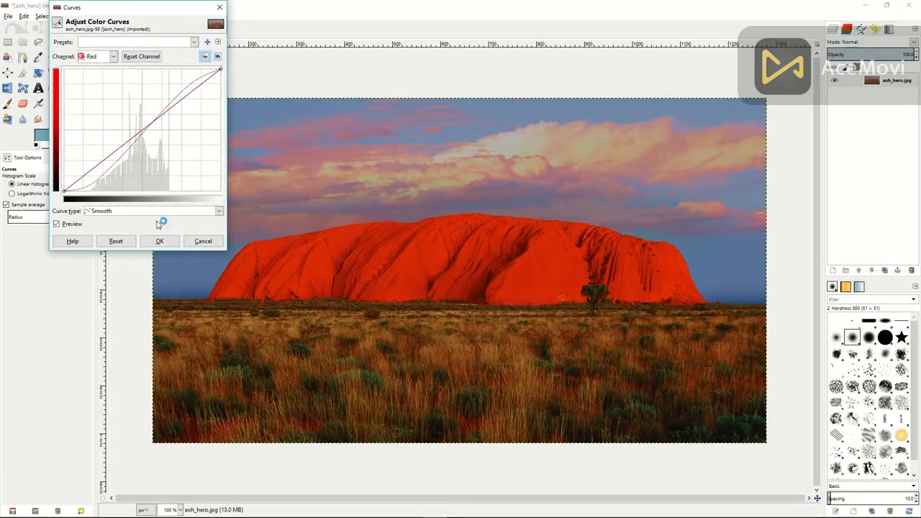
left_click(200, 238)
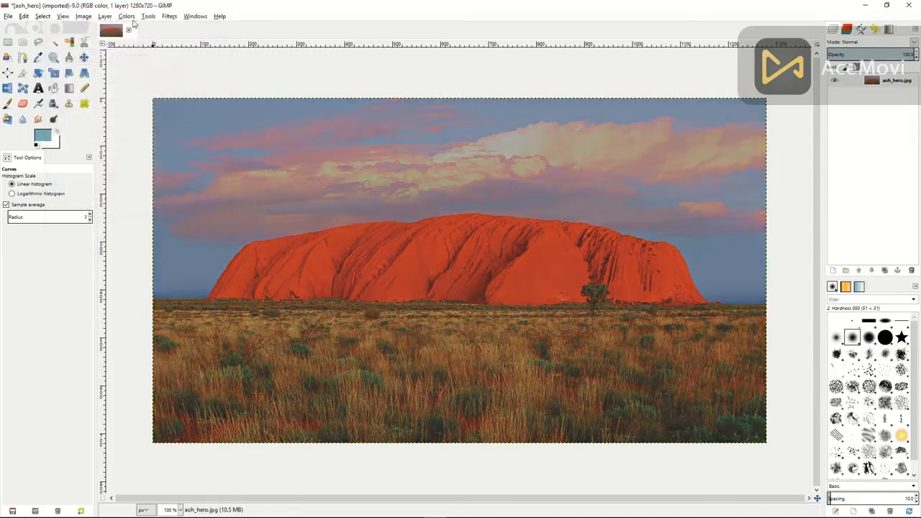
Try posterizing the desert photo to 2 levels, and discard it.
left_click(131, 17)
left_click(141, 109)
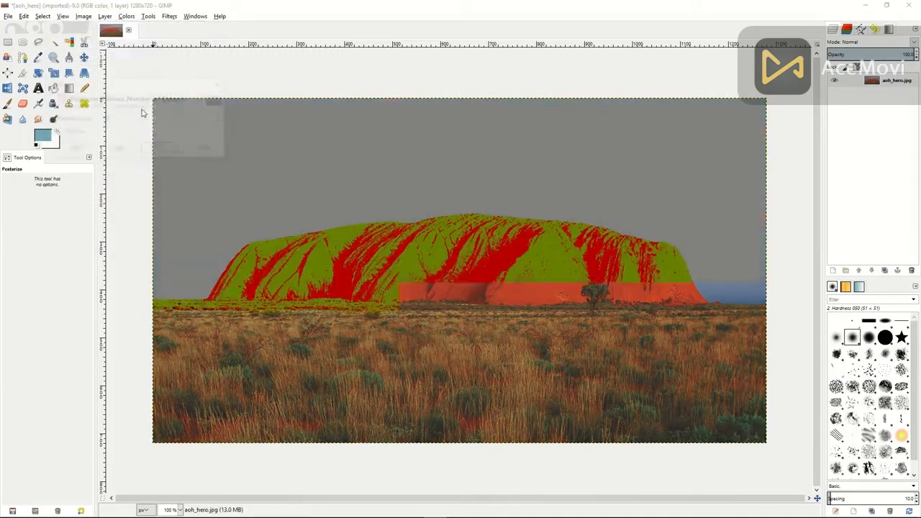
mouse_move(107, 120)
left_mouse_down()
mouse_move(178, 125)
mouse_move(103, 121)
left_mouse_up()
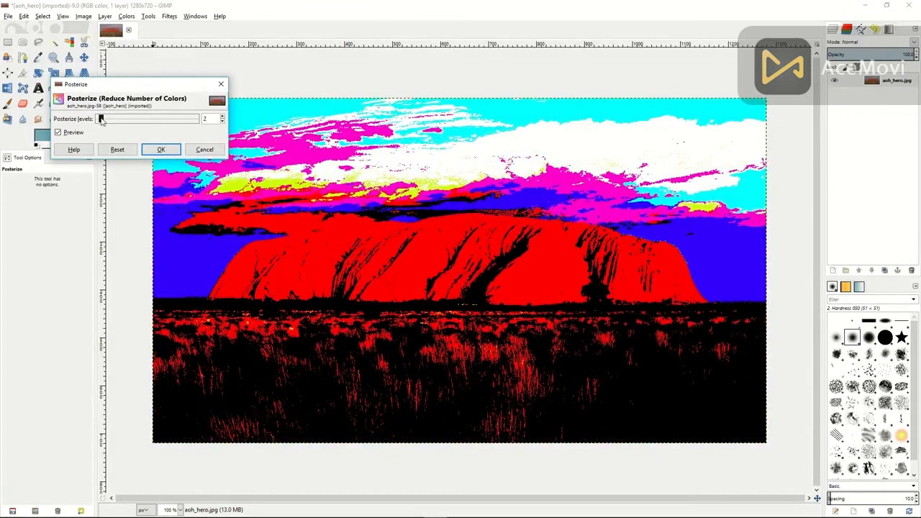
left_click(205, 150)
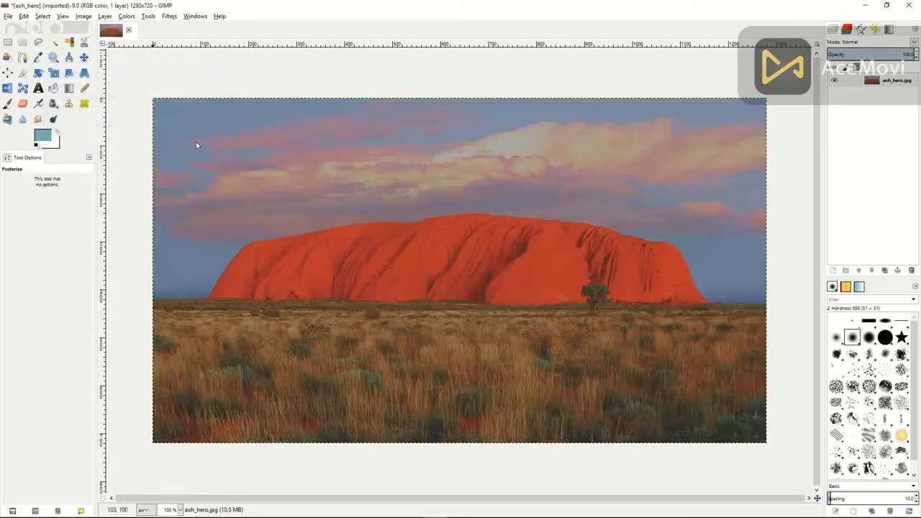
Try desaturating the desert photo, comparing the Lightness, Luminosity and Average shades of gray, and discard it.
left_click(126, 16)
left_click(147, 117)
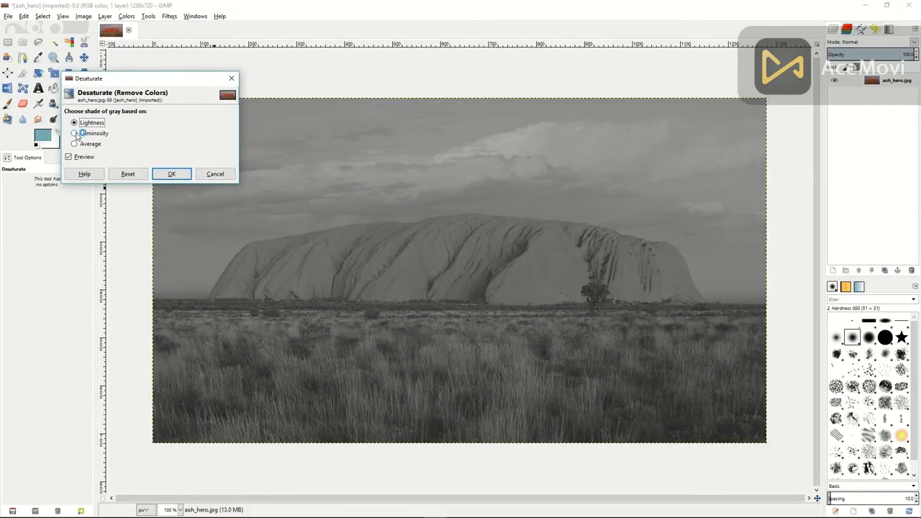
left_click(75, 134)
left_click(75, 144)
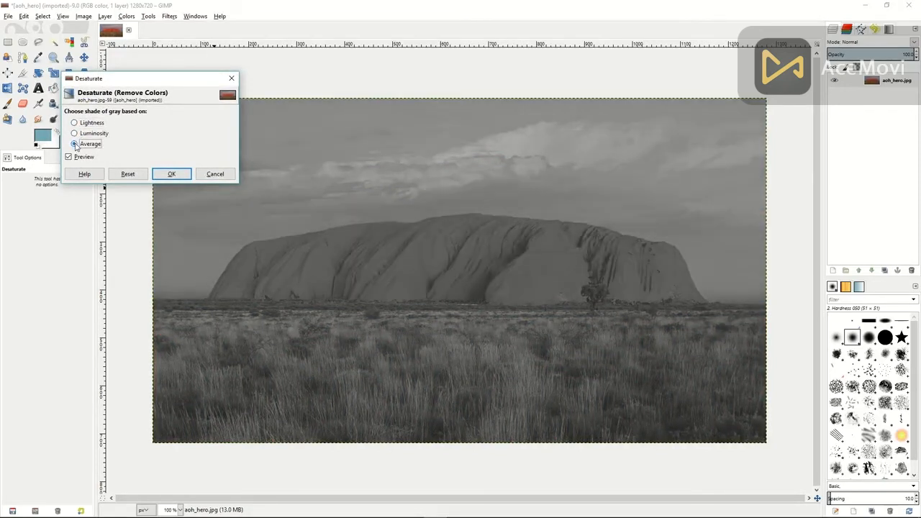
left_click(75, 134)
left_click(74, 123)
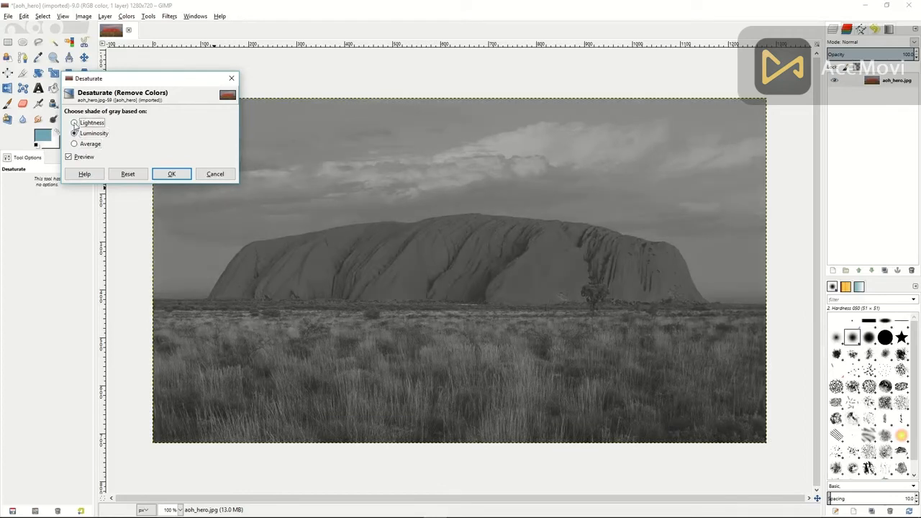
left_click(75, 134)
left_click(210, 172)
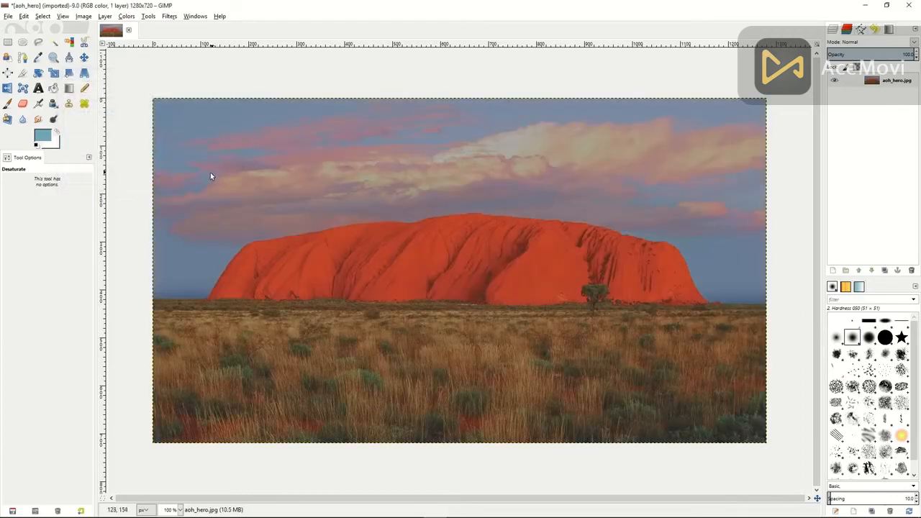
left_click(126, 17)
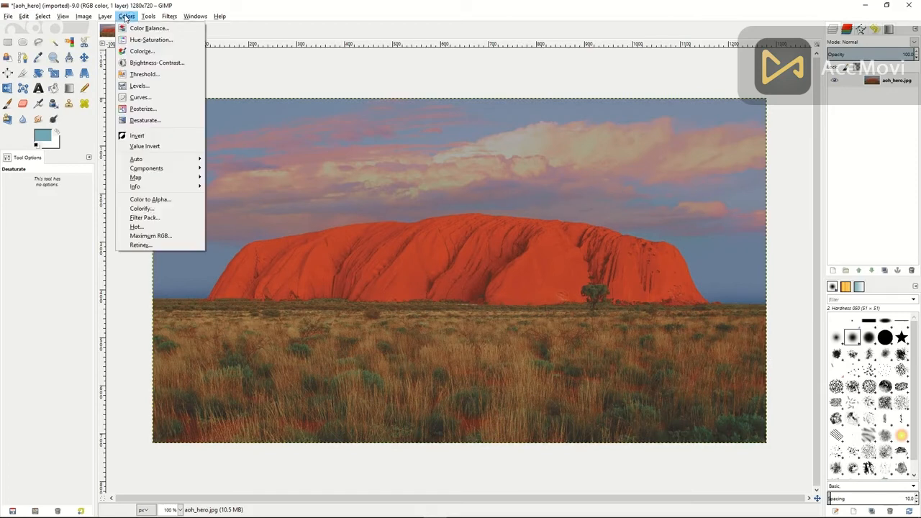
left_click(125, 17)
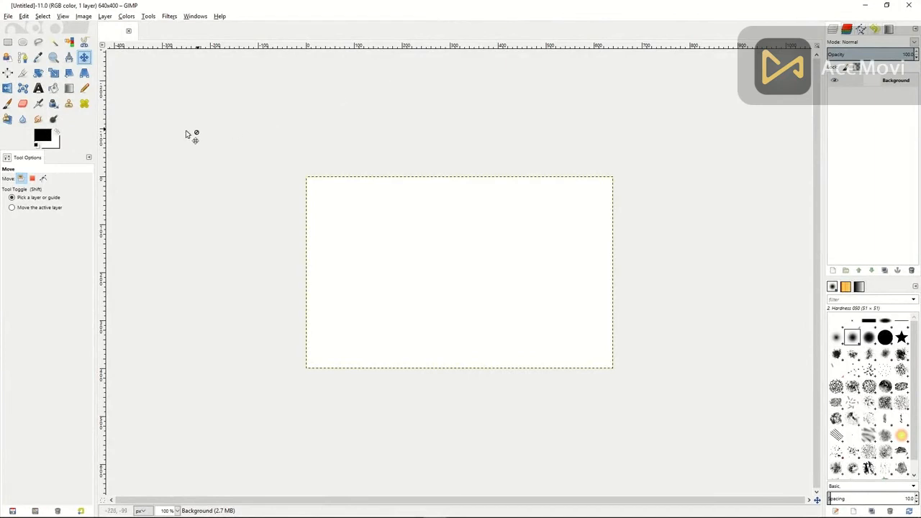
Draw an open polygonal path with four anchors at the corners of a rough rectangle, about 205 by 95 px, using the Paths tool.
left_click(23, 58)
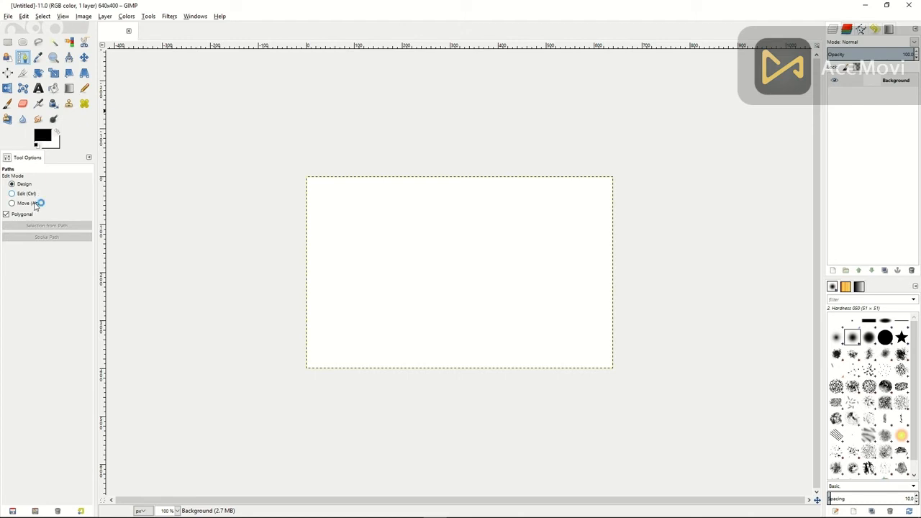
left_click(365, 221)
left_click(464, 218)
left_click(466, 263)
left_click(369, 267)
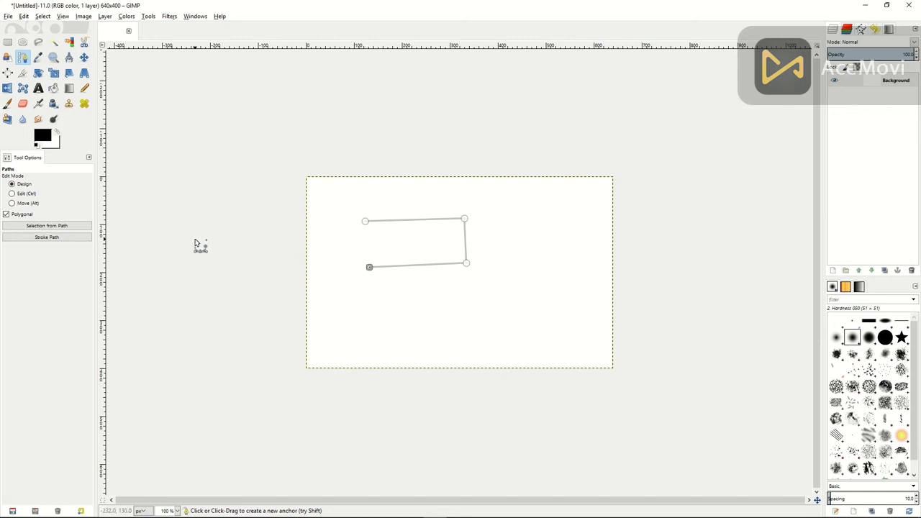
Close the path at its first anchor in Edit mode, and move the whole path up and left on the canvas in Move mode.
left_click(13, 195)
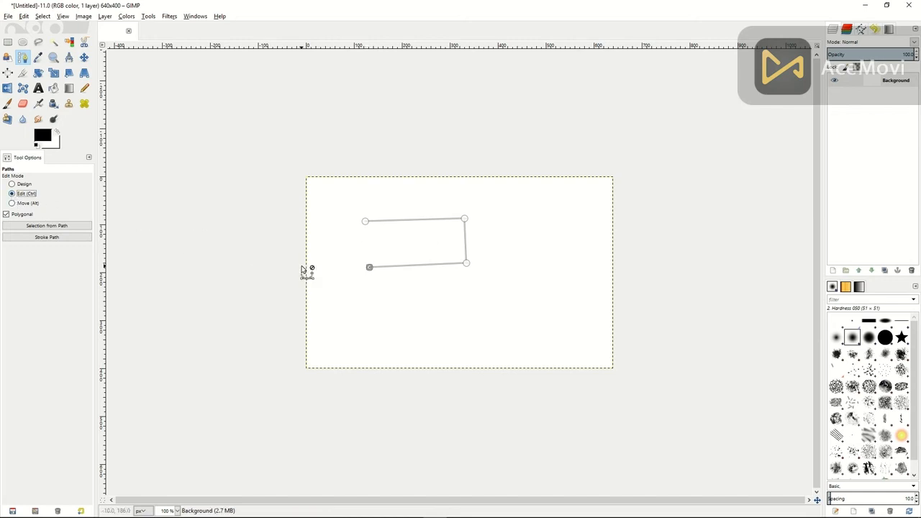
left_click(365, 223)
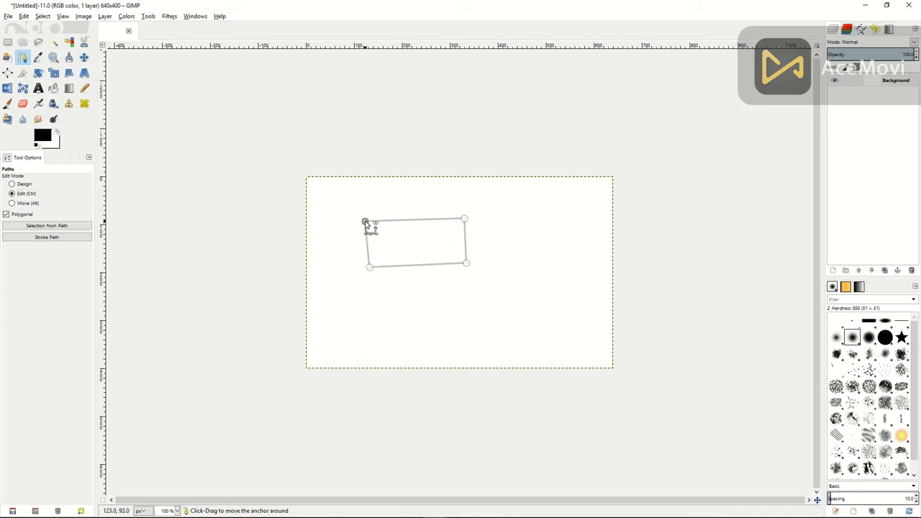
left_click(13, 204)
left_click_drag(446, 252, 396, 241)
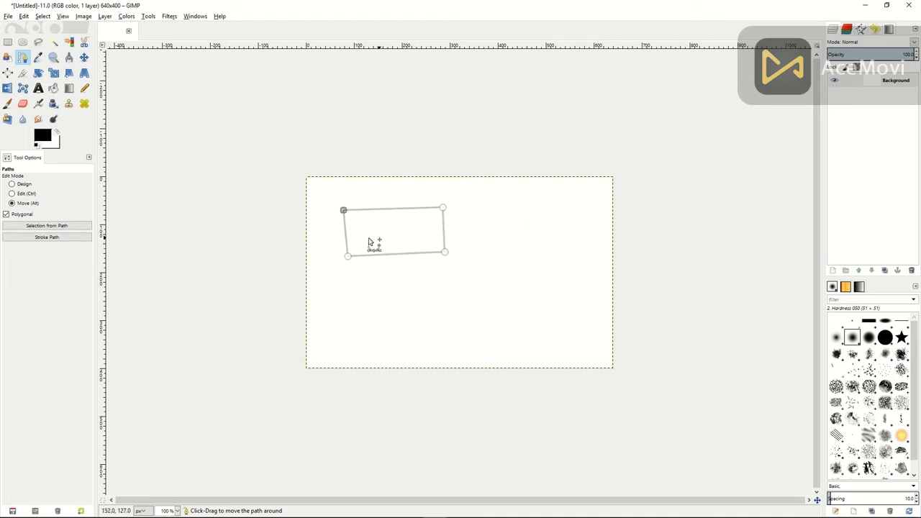
Create a selection from the closed path and stroke the path with a solid 6 px line.
left_click(43, 228)
left_click(47, 237)
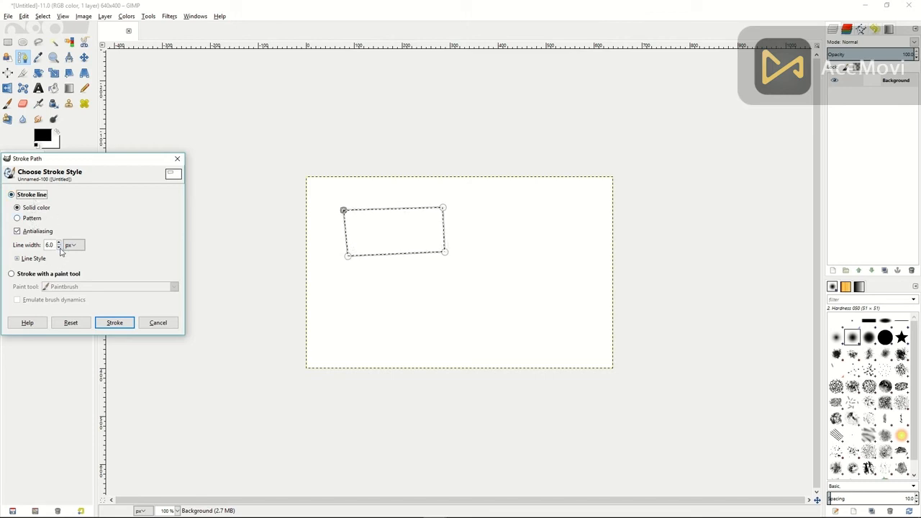
left_click(113, 324)
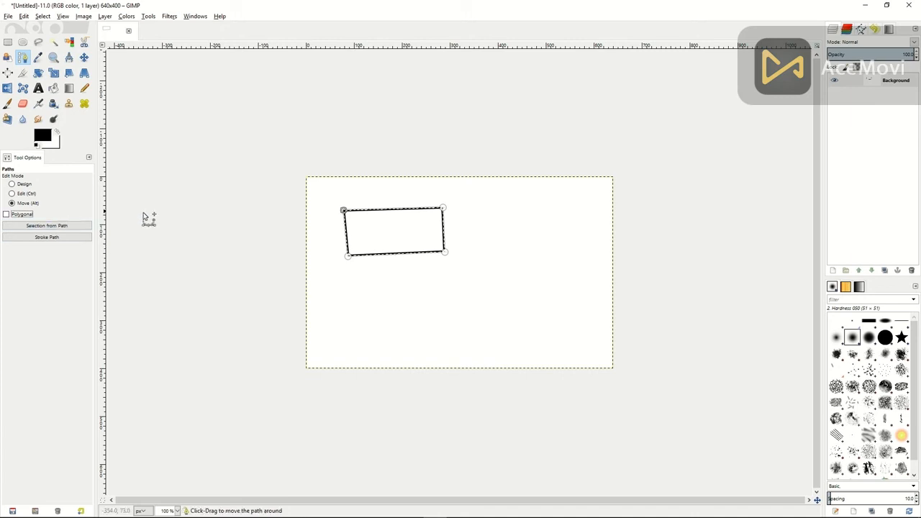
Draw a new curved path below the stroked rectangle in Design mode with the Polygonal option off.
left_click(16, 184)
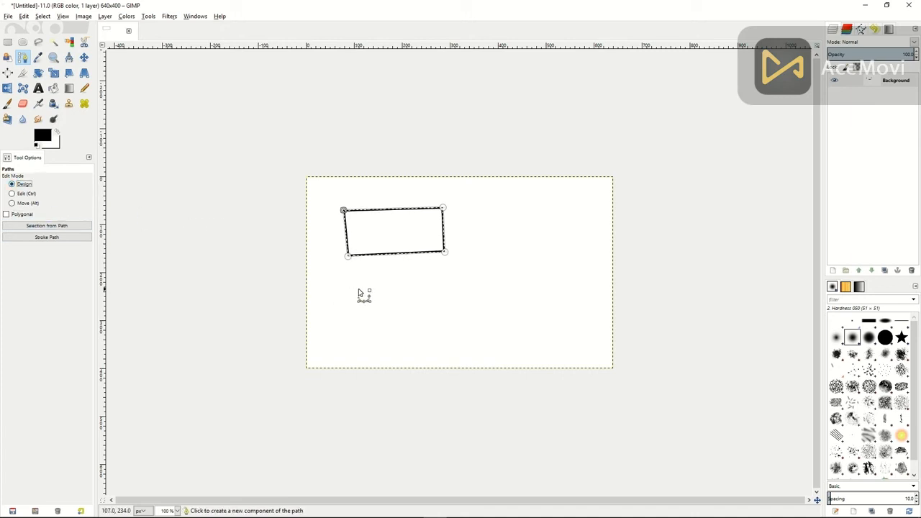
left_click_drag(359, 289, 433, 295)
left_click_drag(495, 315, 447, 341)
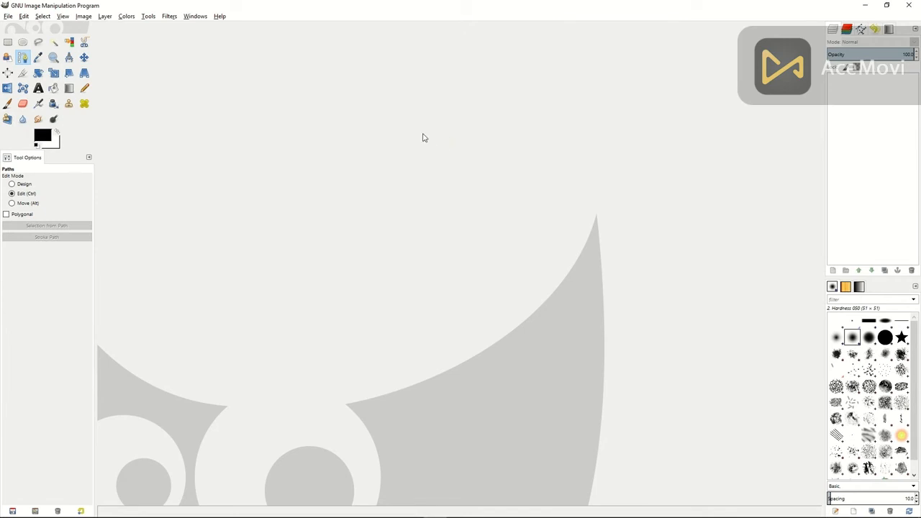
Look through the Enhance filters for Wavelet Denoise.
left_click(172, 20)
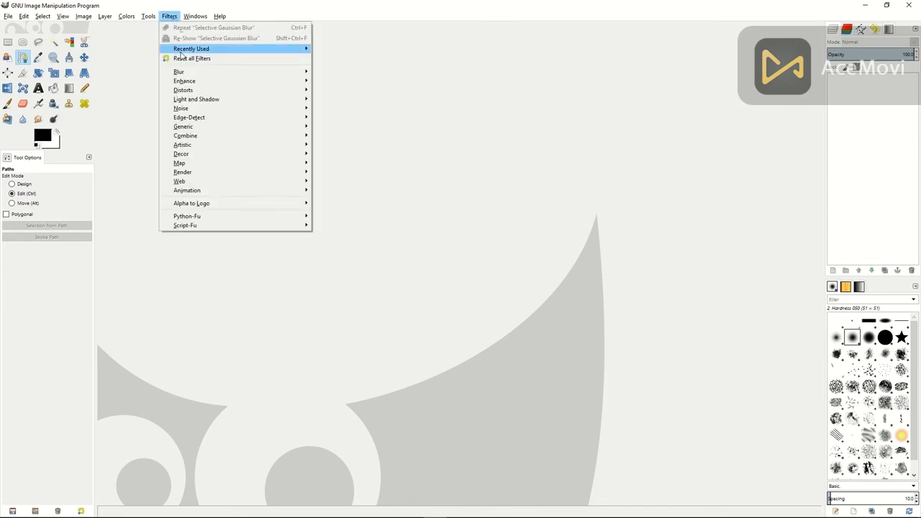
mouse_move(190, 74)
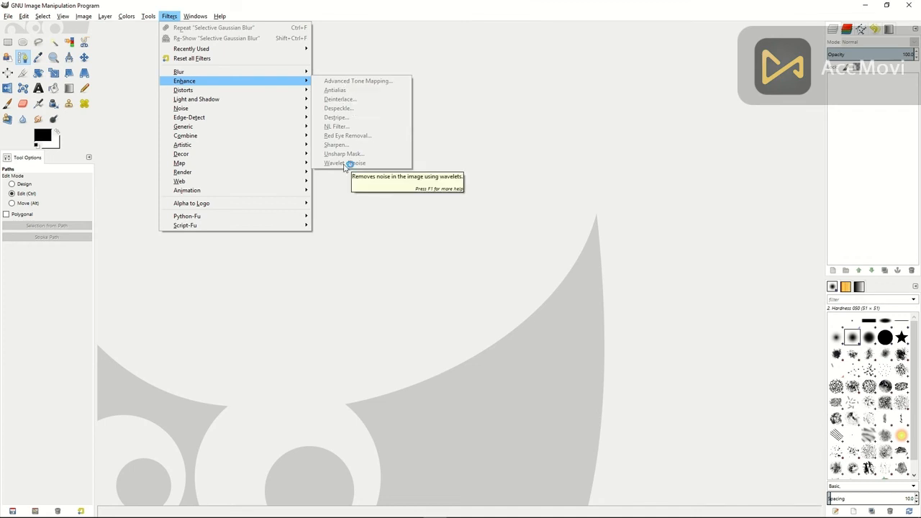
left_click(446, 138)
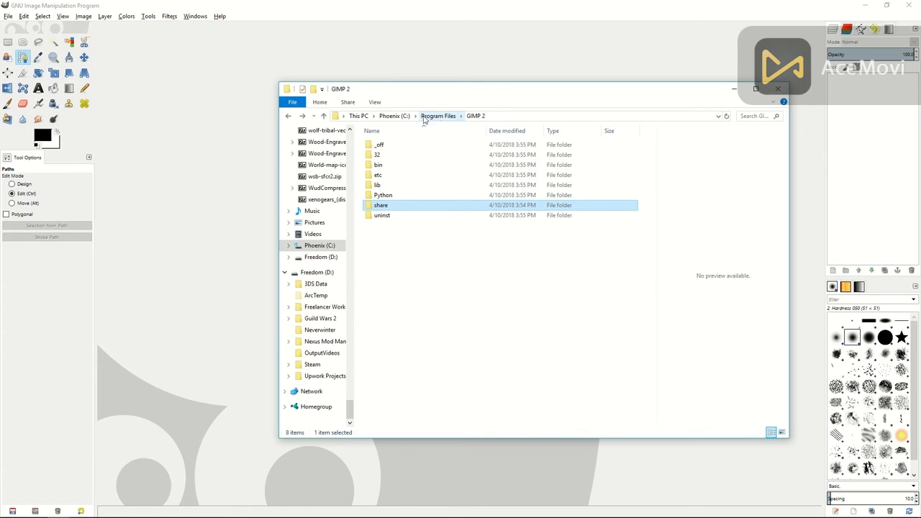
In File Explorer, browse to Program Files > GIMP 2 > lib > gimp > 2.0 > plug-ins and locate wavelet-denoise.exe.
left_click(426, 118)
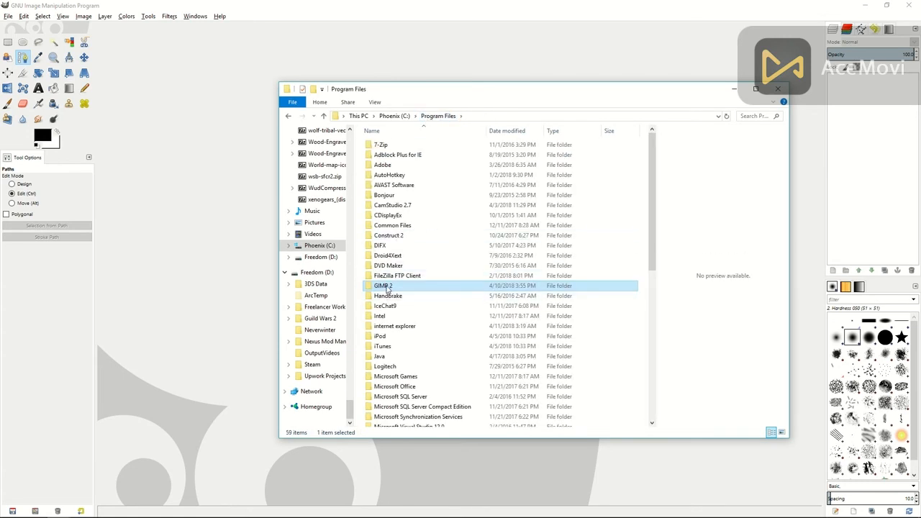
double_click(387, 288)
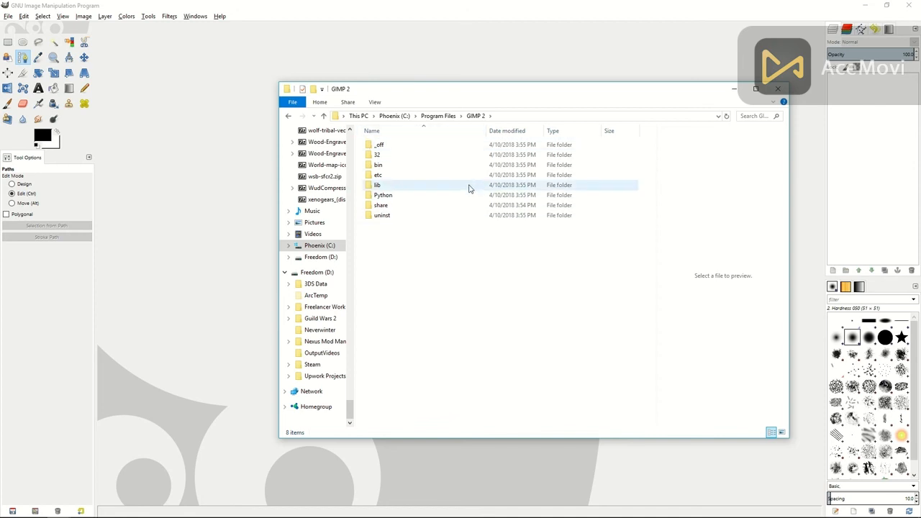
left_click(382, 166)
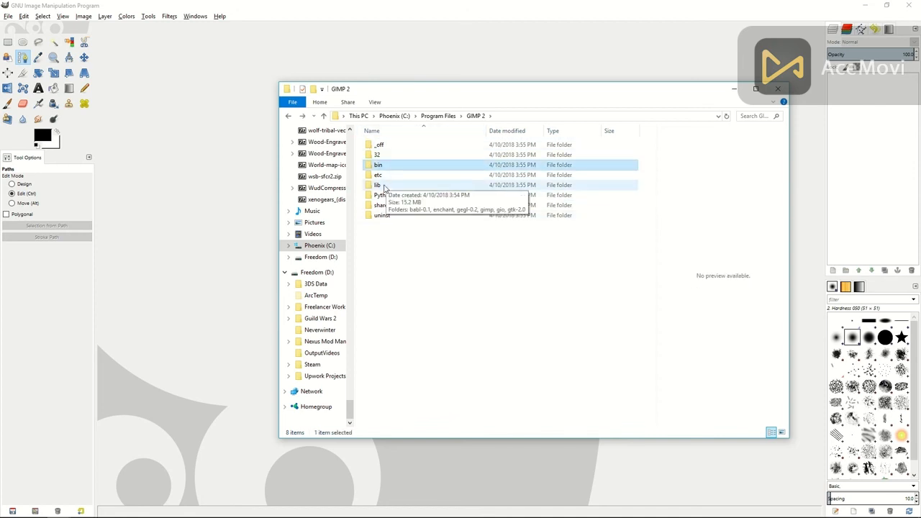
double_click(384, 186)
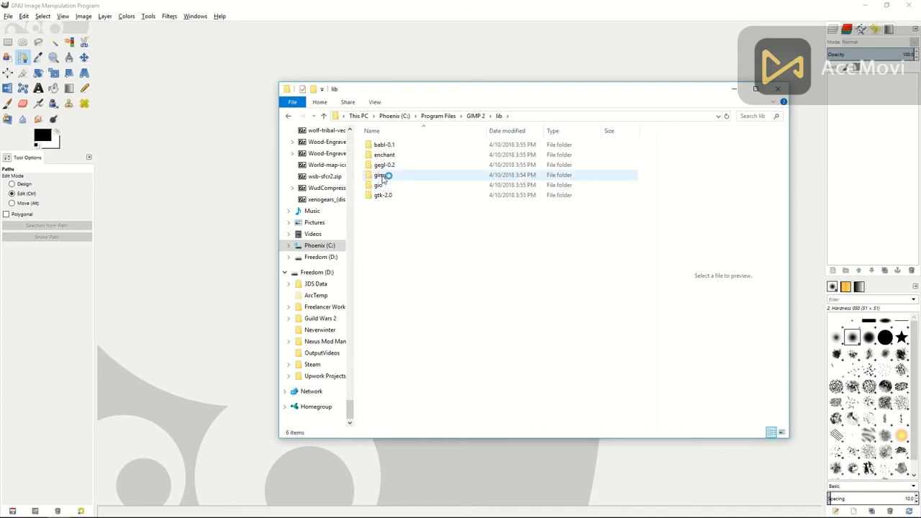
double_click(393, 176)
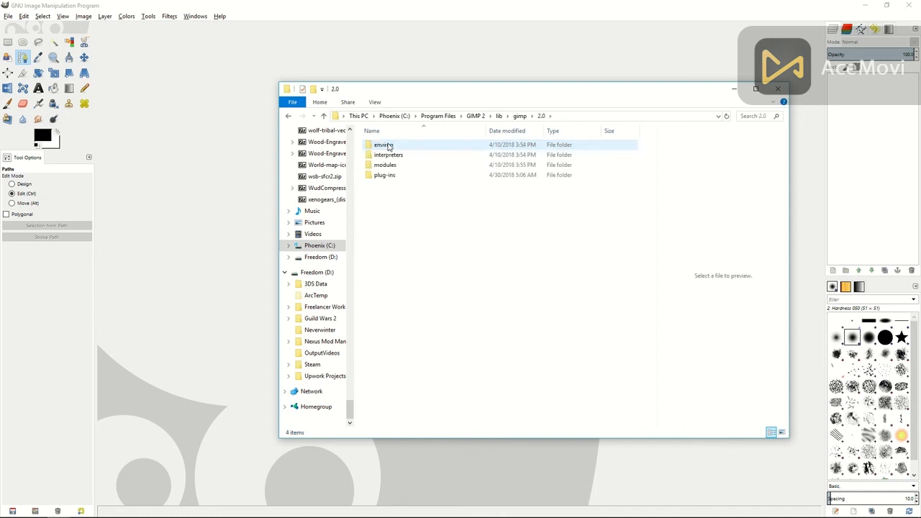
double_click(387, 177)
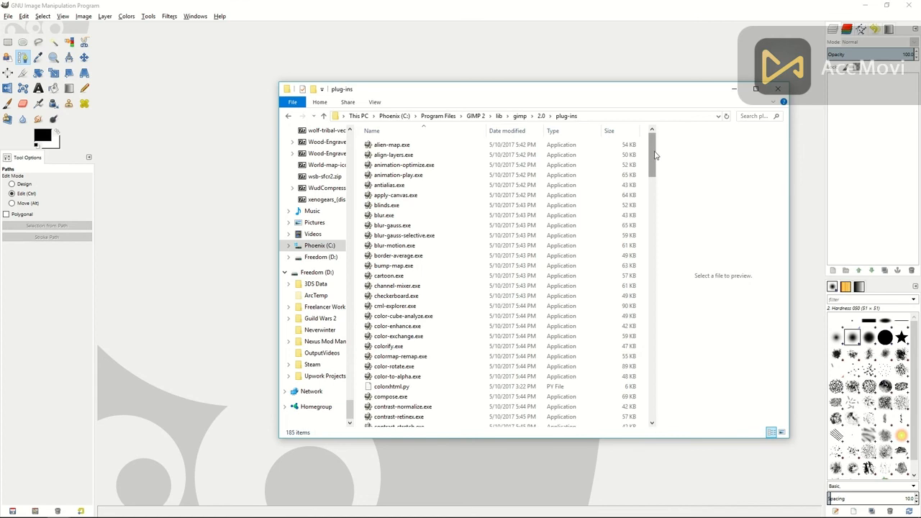
left_click_drag(655, 157, 652, 401)
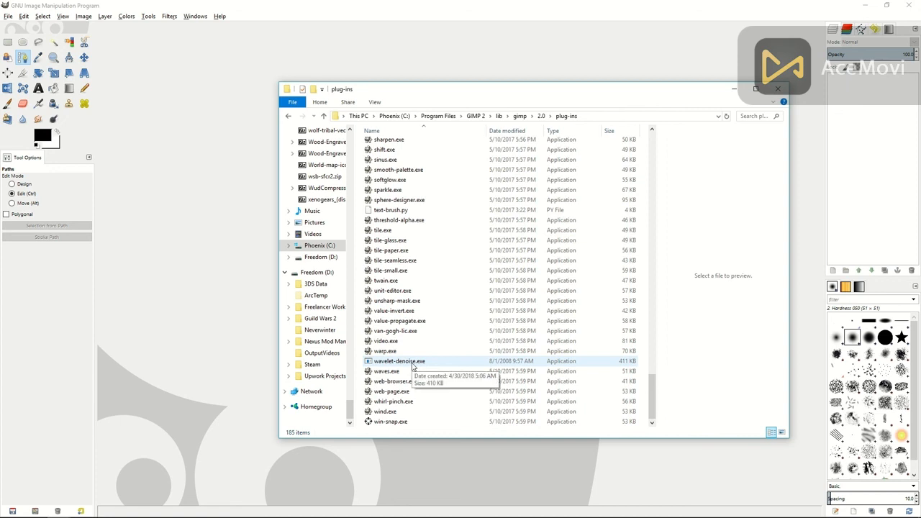
Go back up to the GIMP 2 folder, browse to share > gimp > 2.0 > scripts, and select advancedtonemapping.scm.
key("BackSpace")
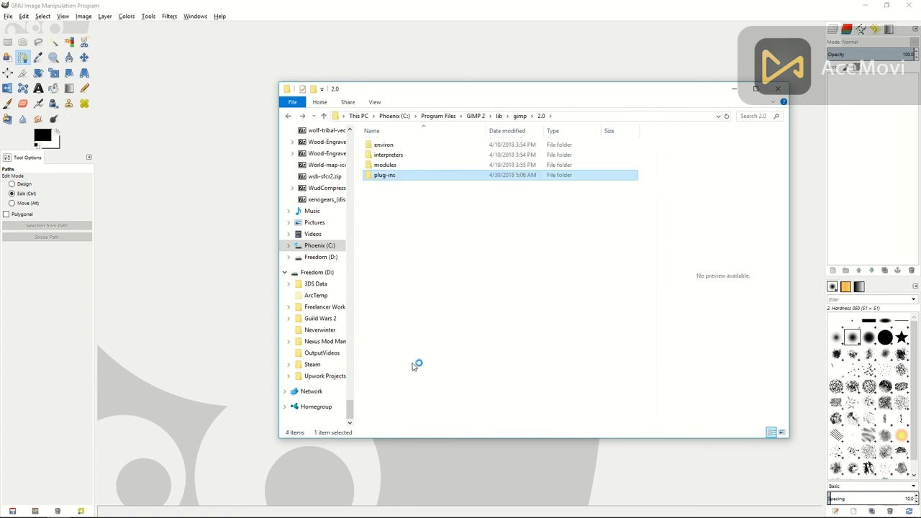
key("BackSpace")
key("BackSpace")
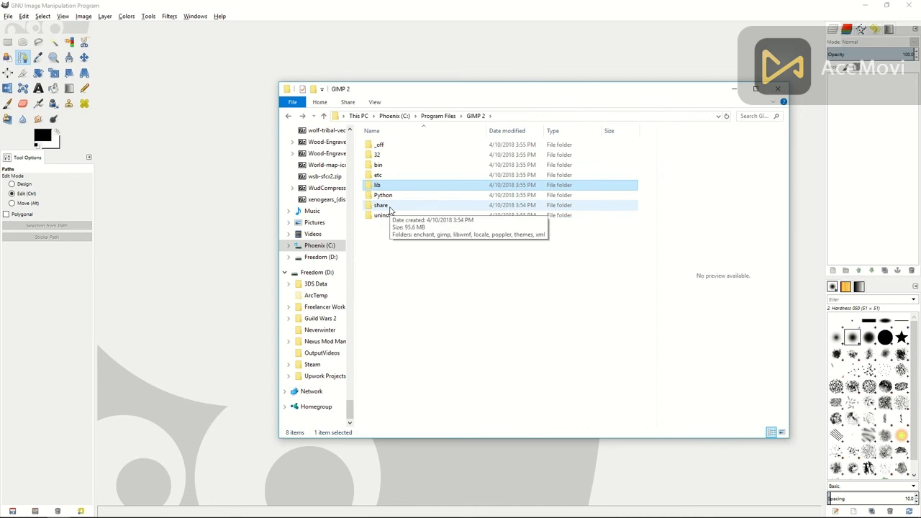
double_click(387, 208)
double_click(386, 156)
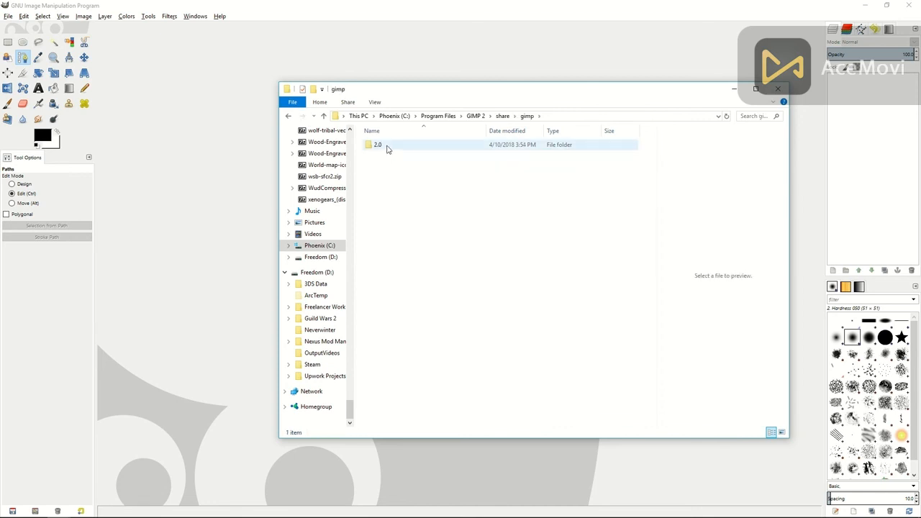
double_click(386, 145)
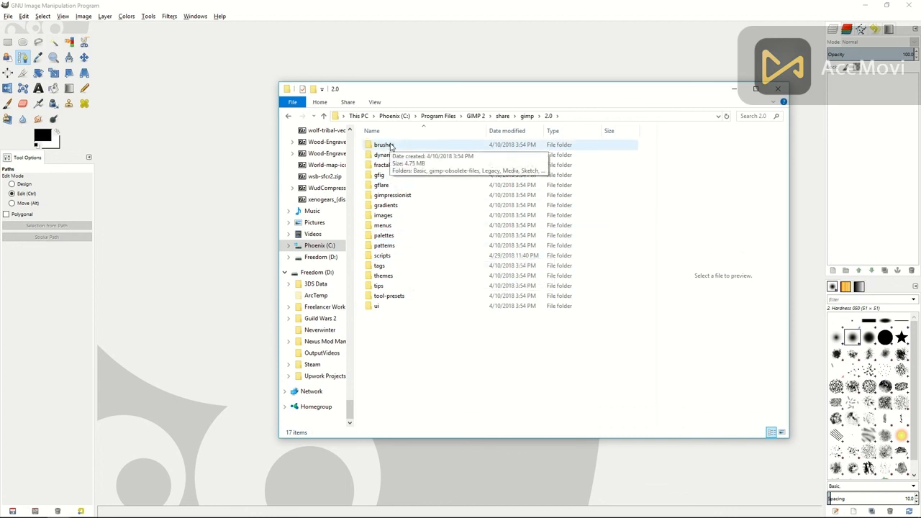
double_click(397, 255)
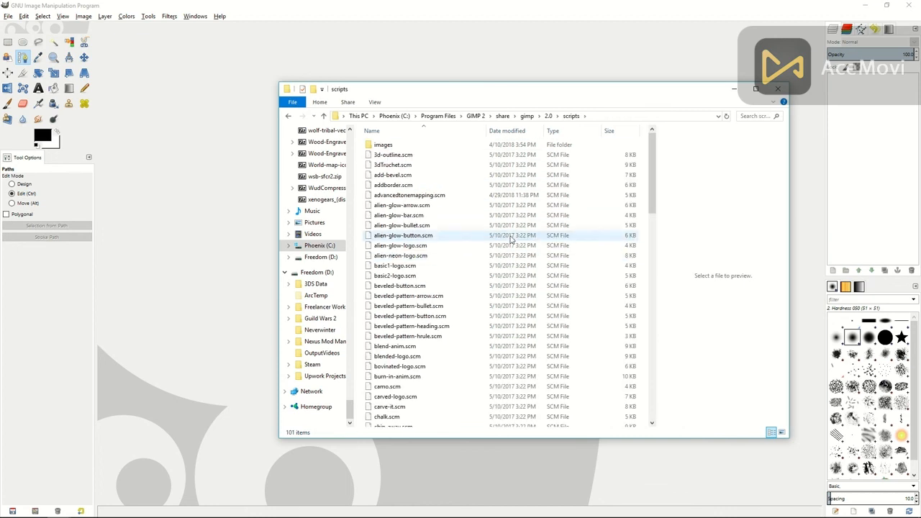
mouse_move(655, 154)
left_mouse_down()
mouse_move(655, 173)
mouse_move(655, 155)
left_mouse_up()
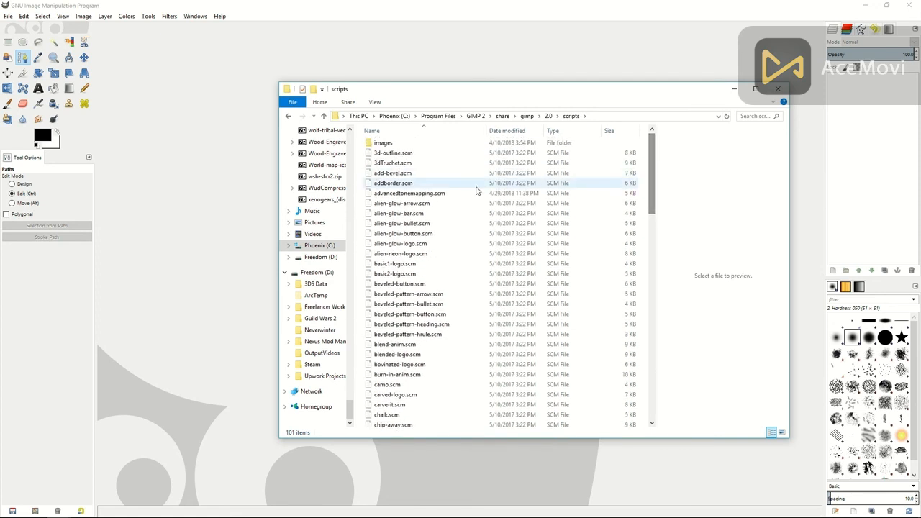
left_click(436, 195)
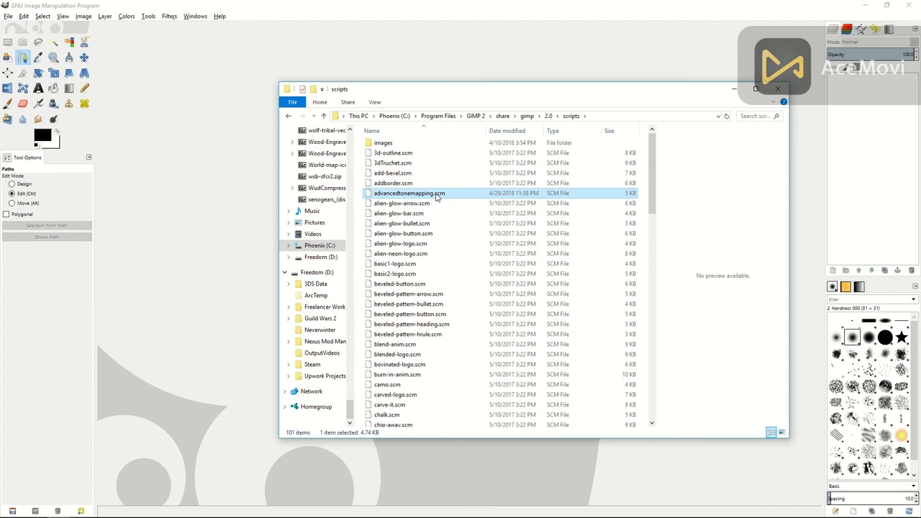